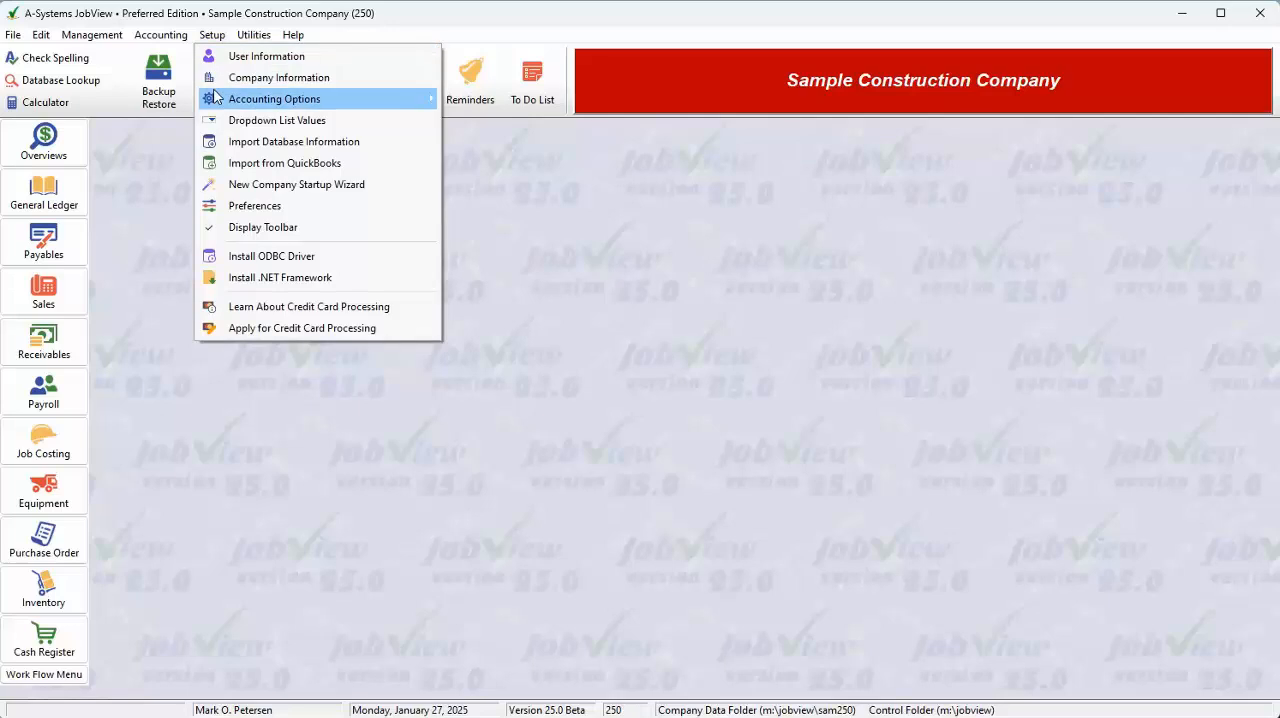
Open the payroll setup options and show the standard deductions.
mouse_move(330, 99)
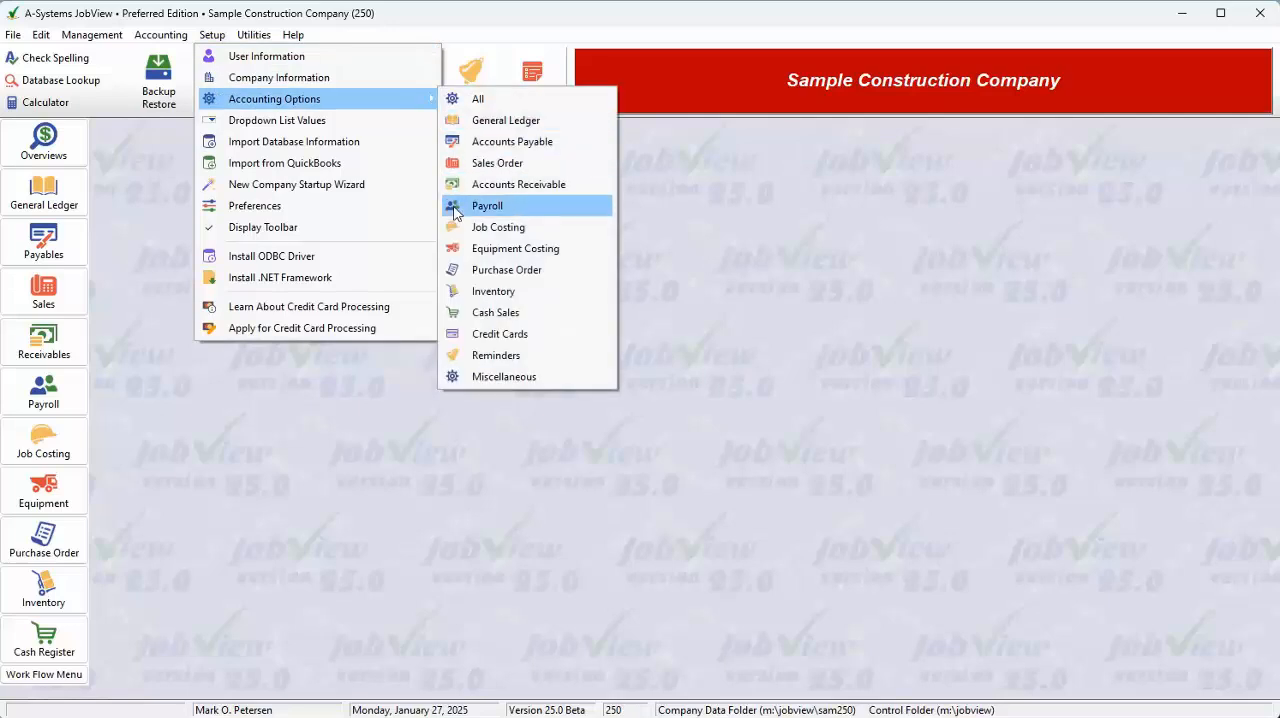
left_click(254, 408)
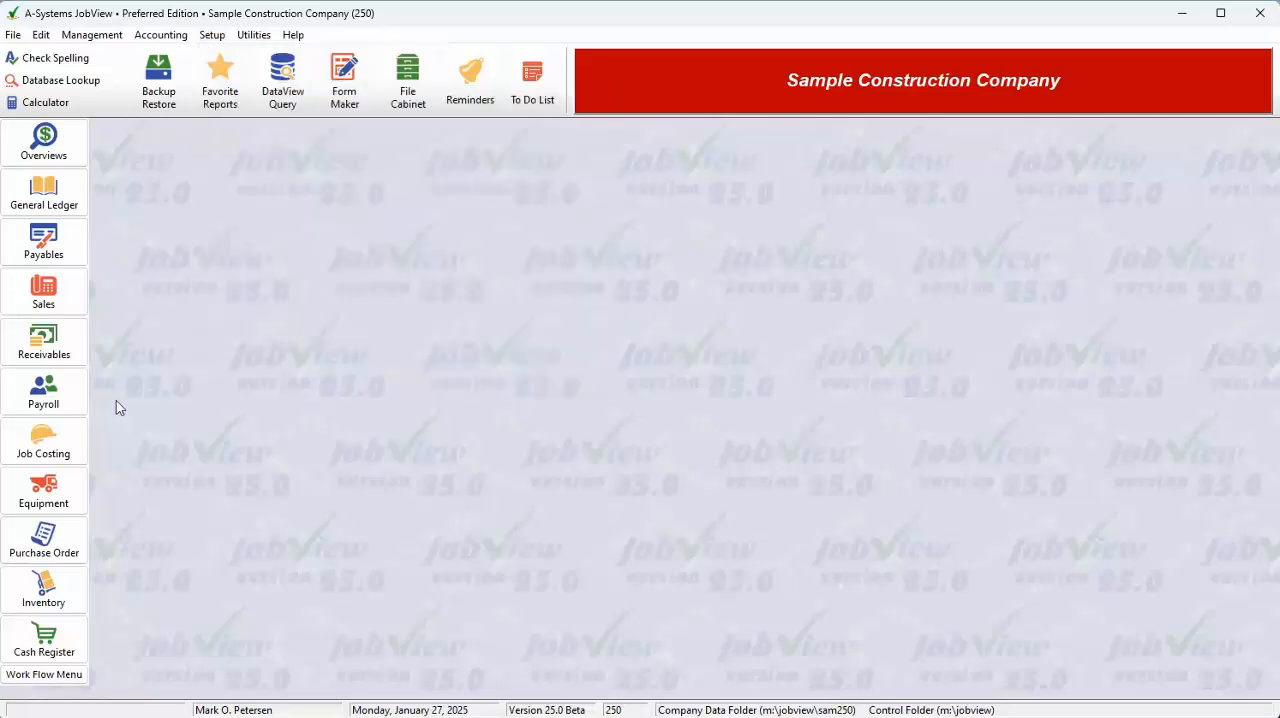
right_click(51, 399)
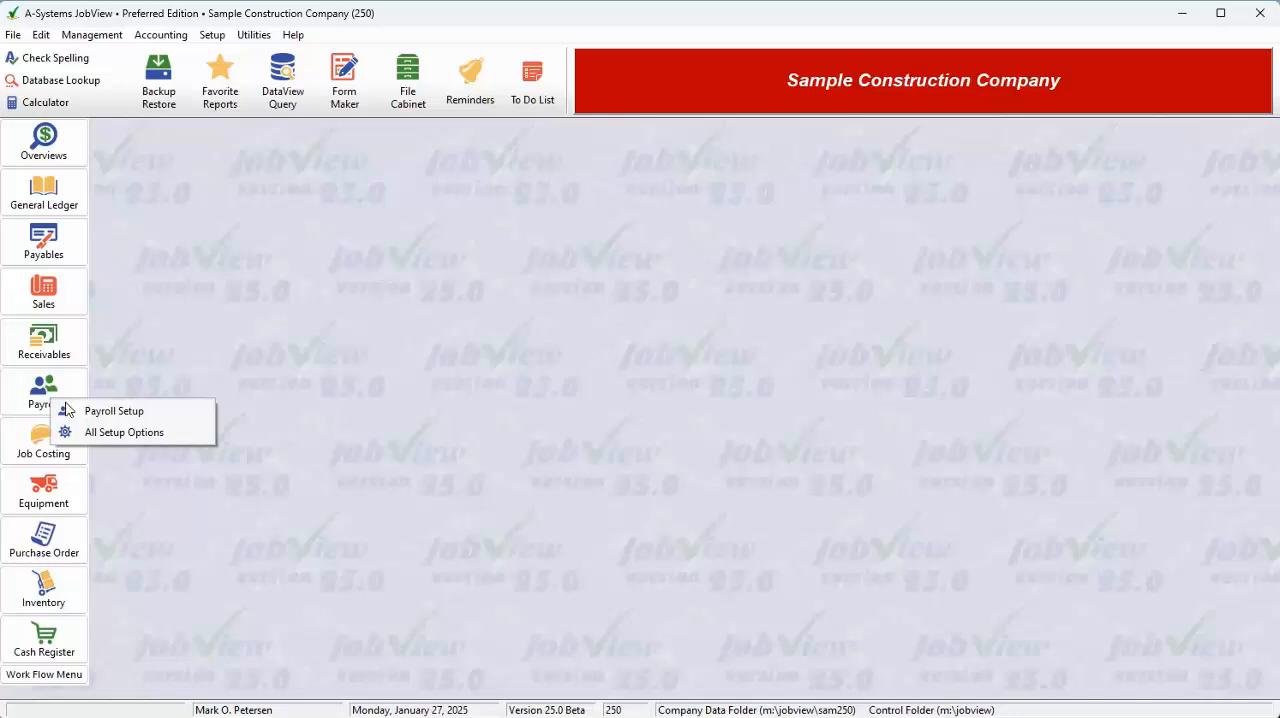
left_click(170, 424)
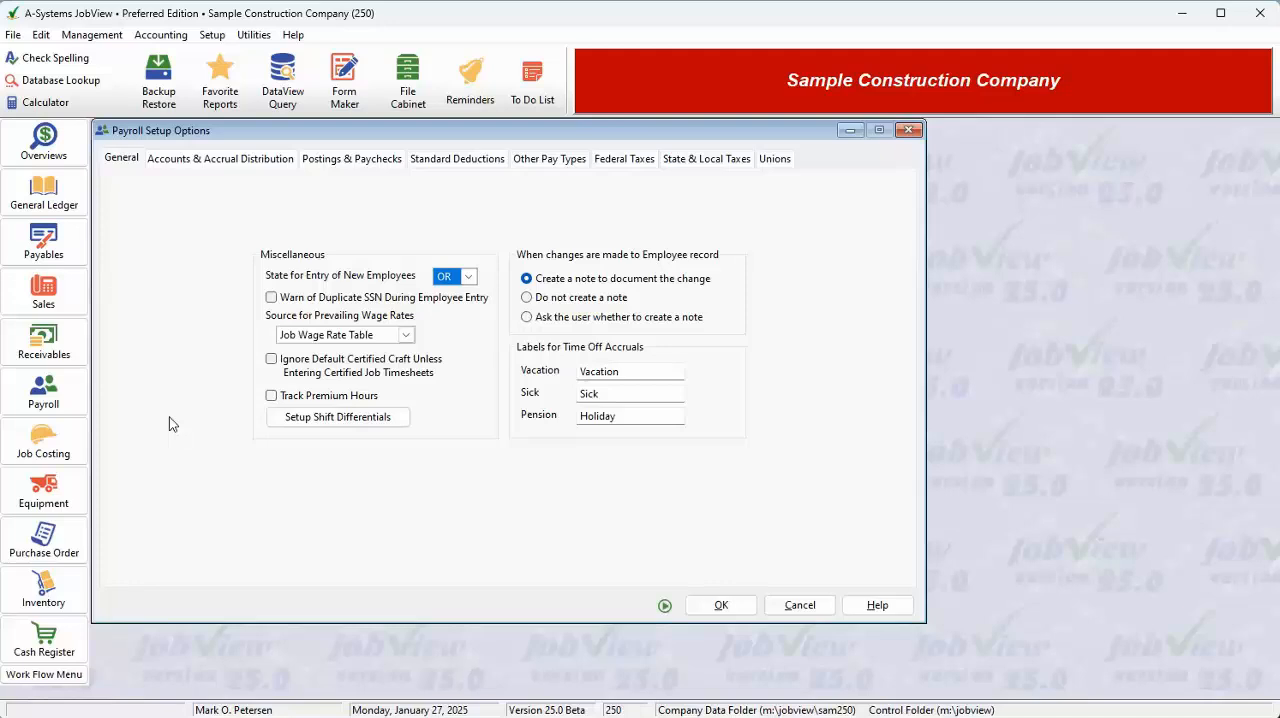
left_click(443, 161)
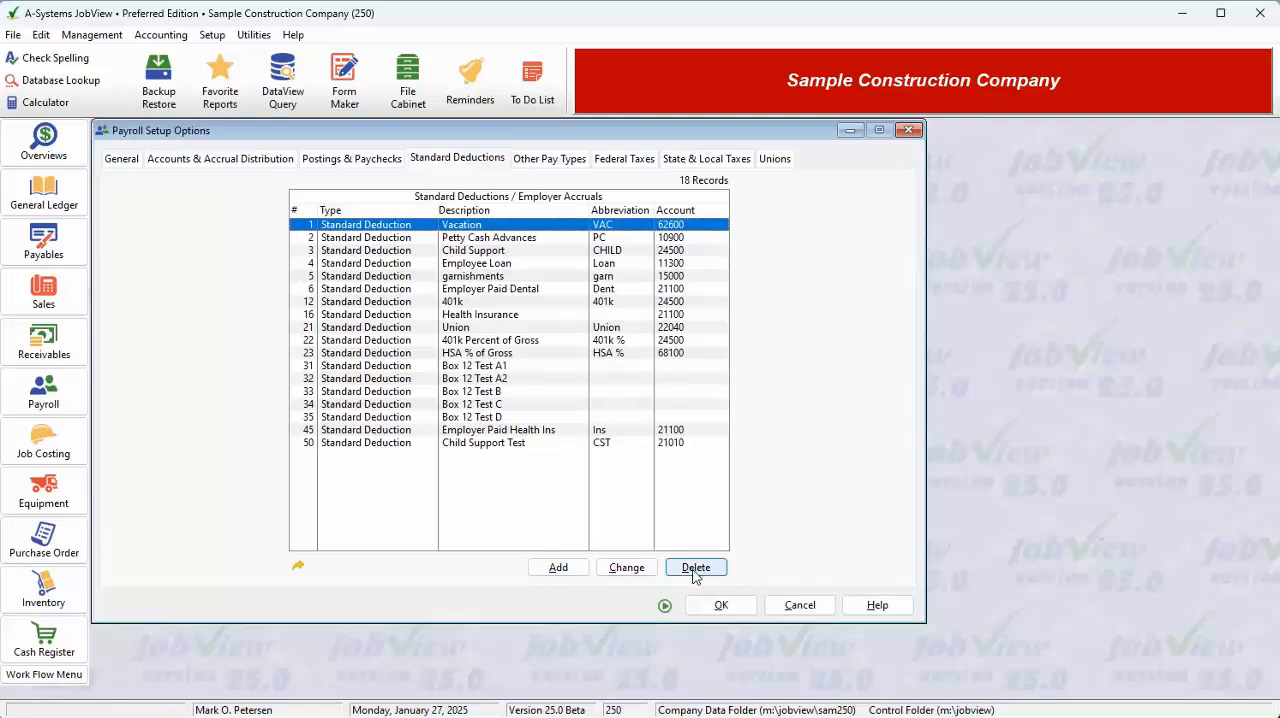
Add a standard deduction with the description "Group Medical Insurance" and the abbreviation MED.
left_click(560, 570)
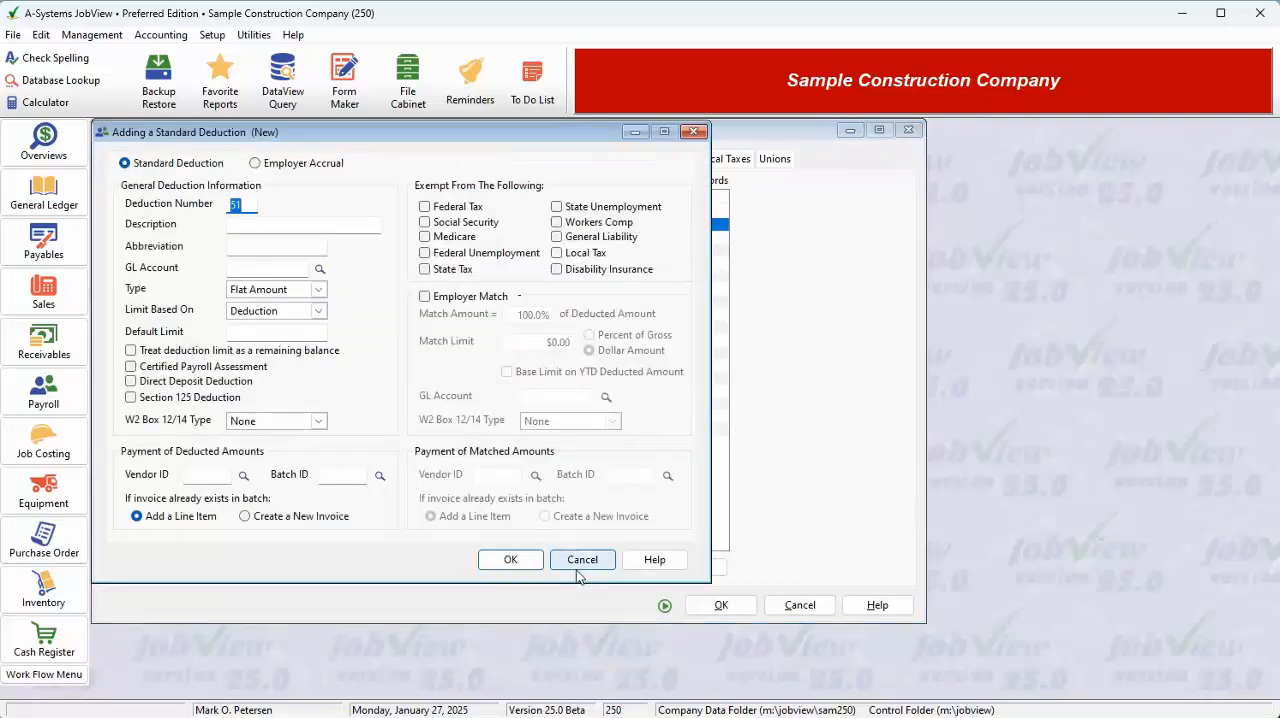
key("Tab")
type("Group")
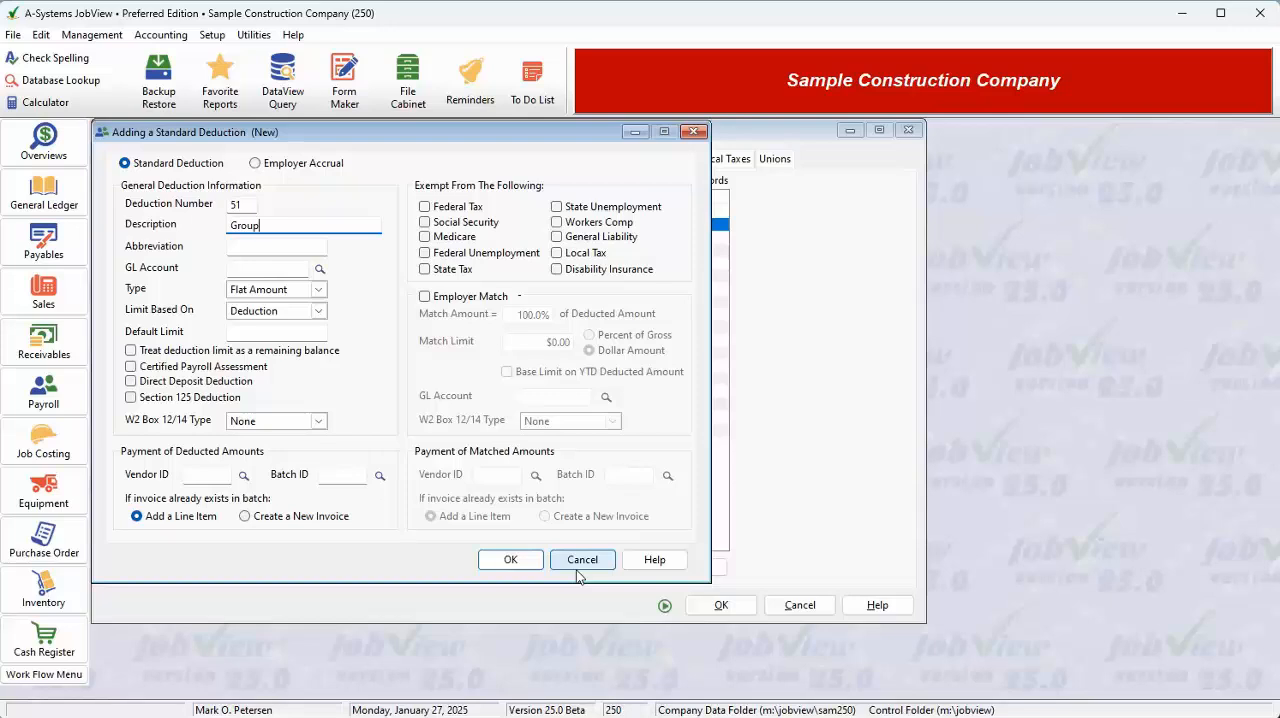
type(" Medical Insurance")
key("Tab")
type("MED")
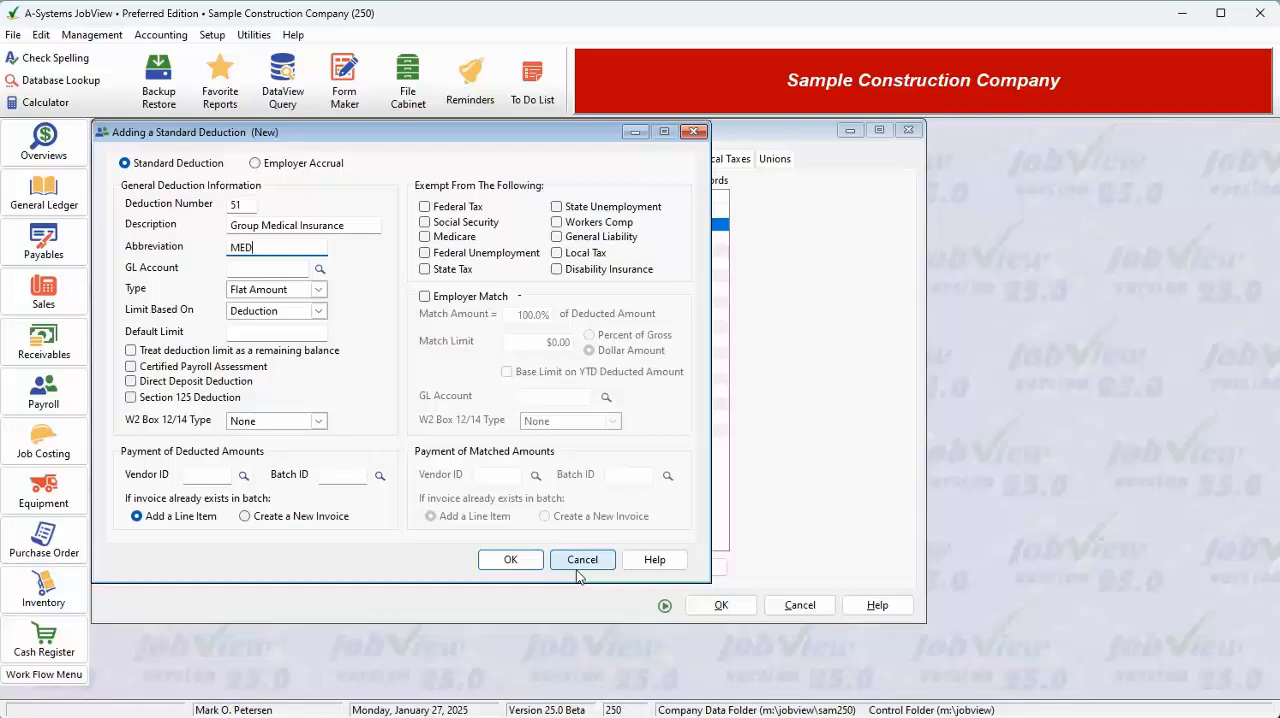
Assign GL account 21100, Group Health-Employee Paid, to the new deduction.
key("Tab")
type("20101")
key("Tab")
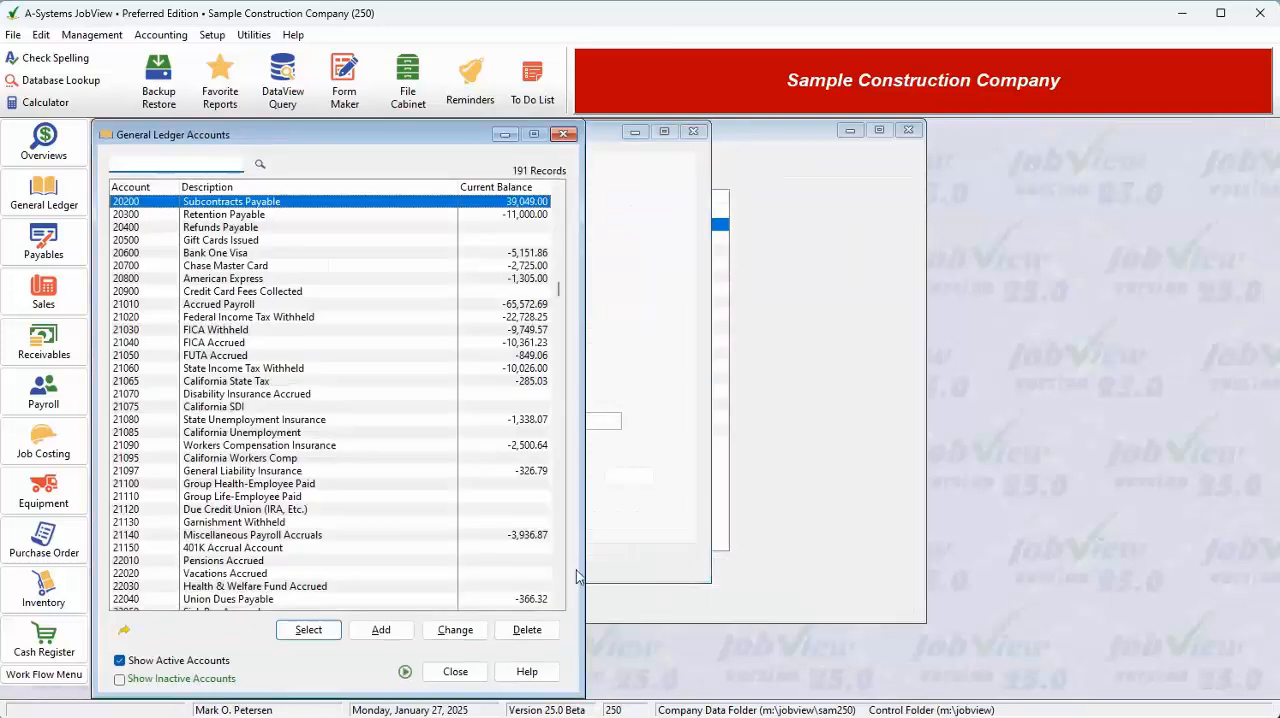
type("2101")
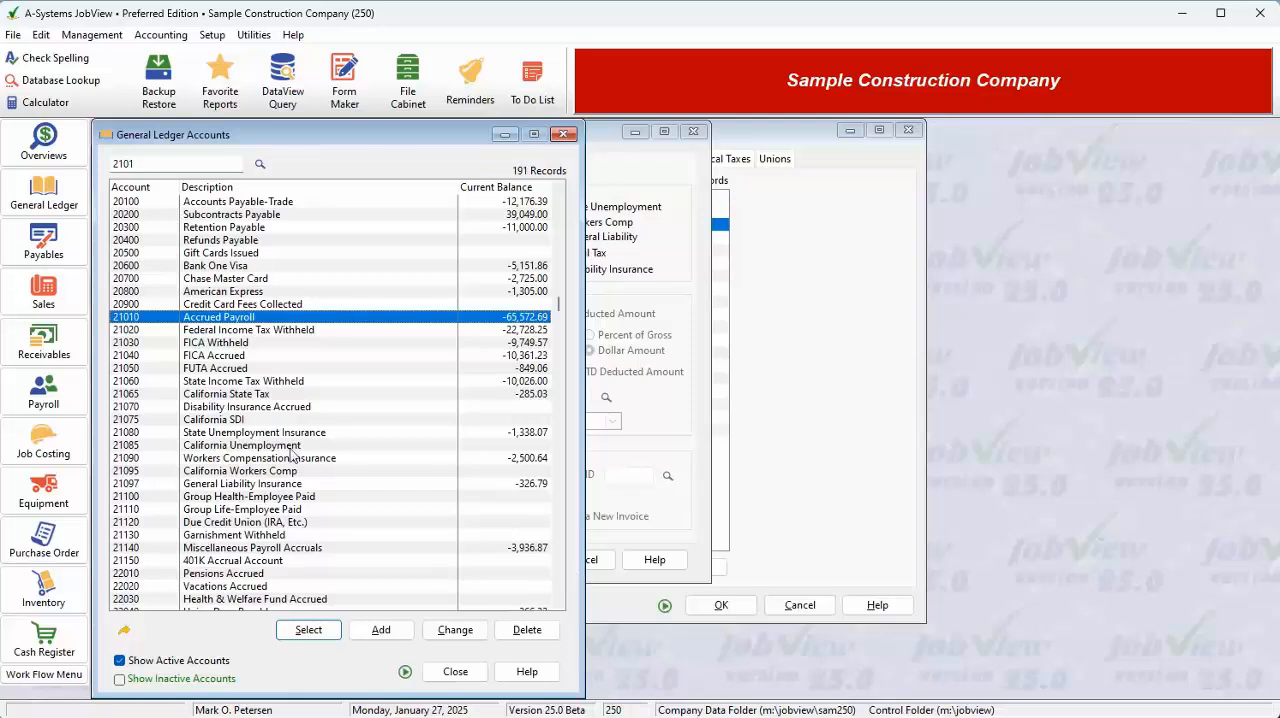
double_click(252, 498)
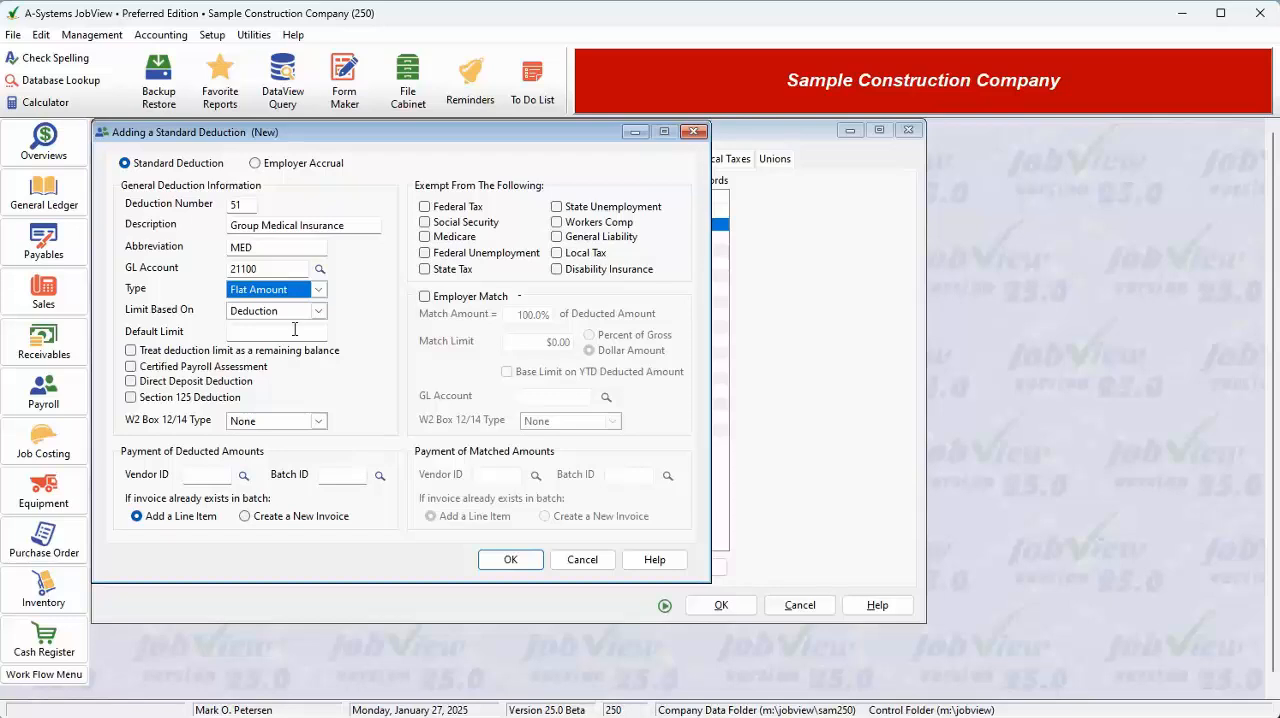
Set the deduction's type to Amount per Hour.
left_click(293, 292)
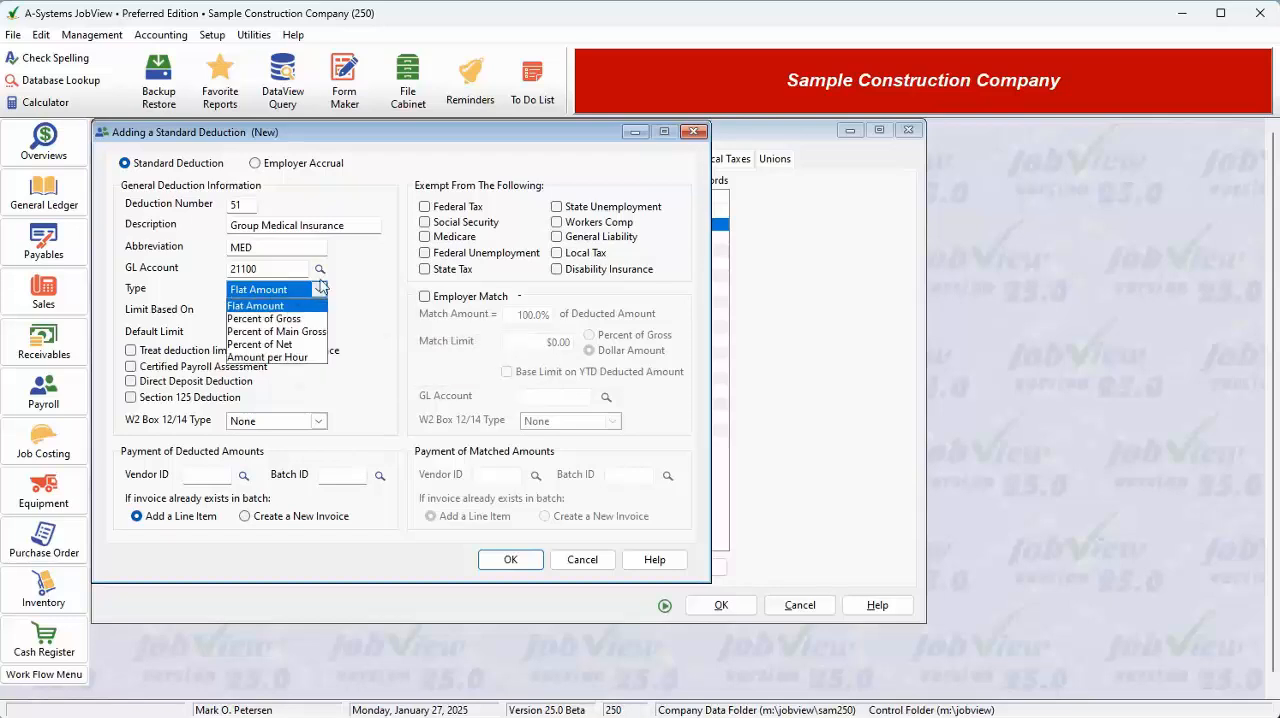
left_click(291, 347)
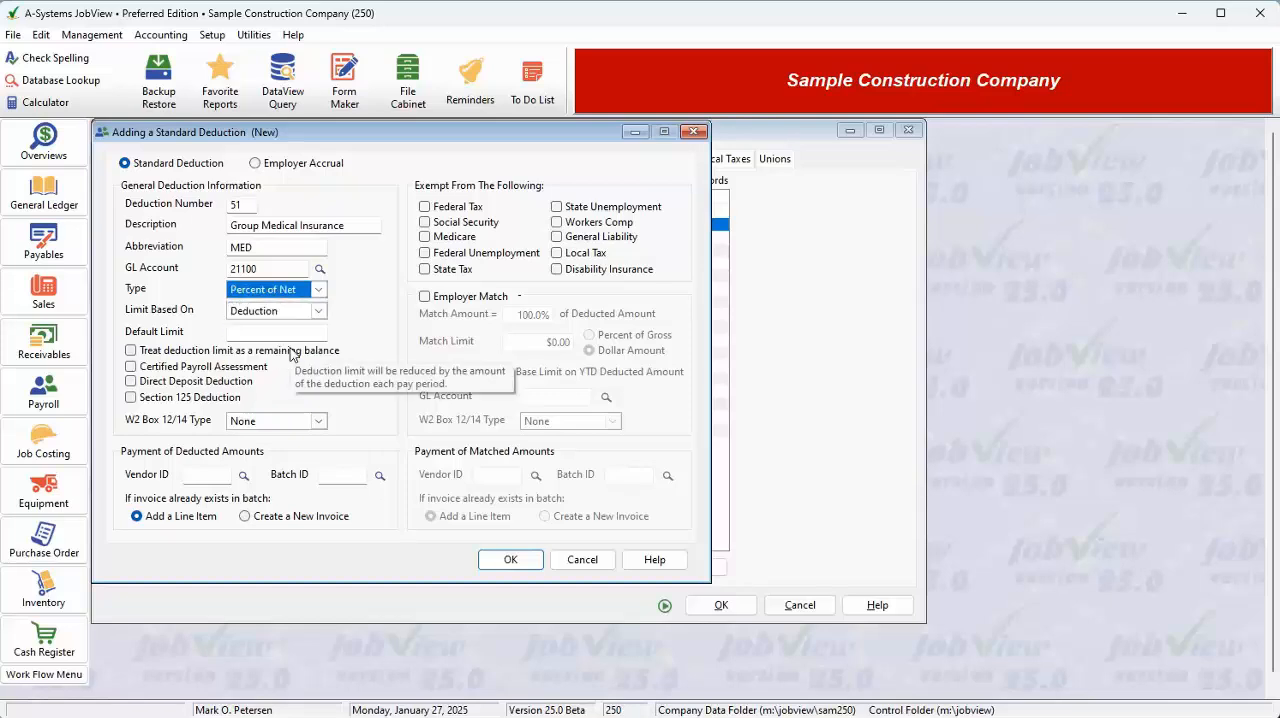
left_click(319, 291)
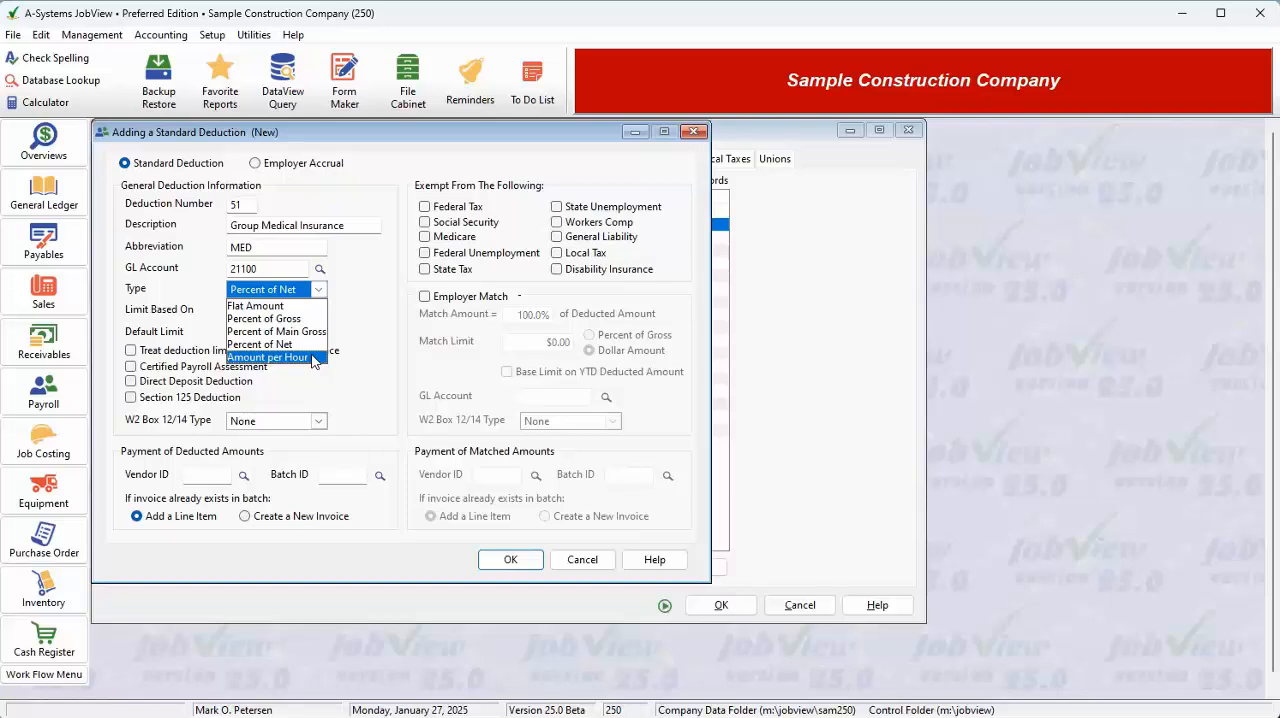
left_click(311, 358)
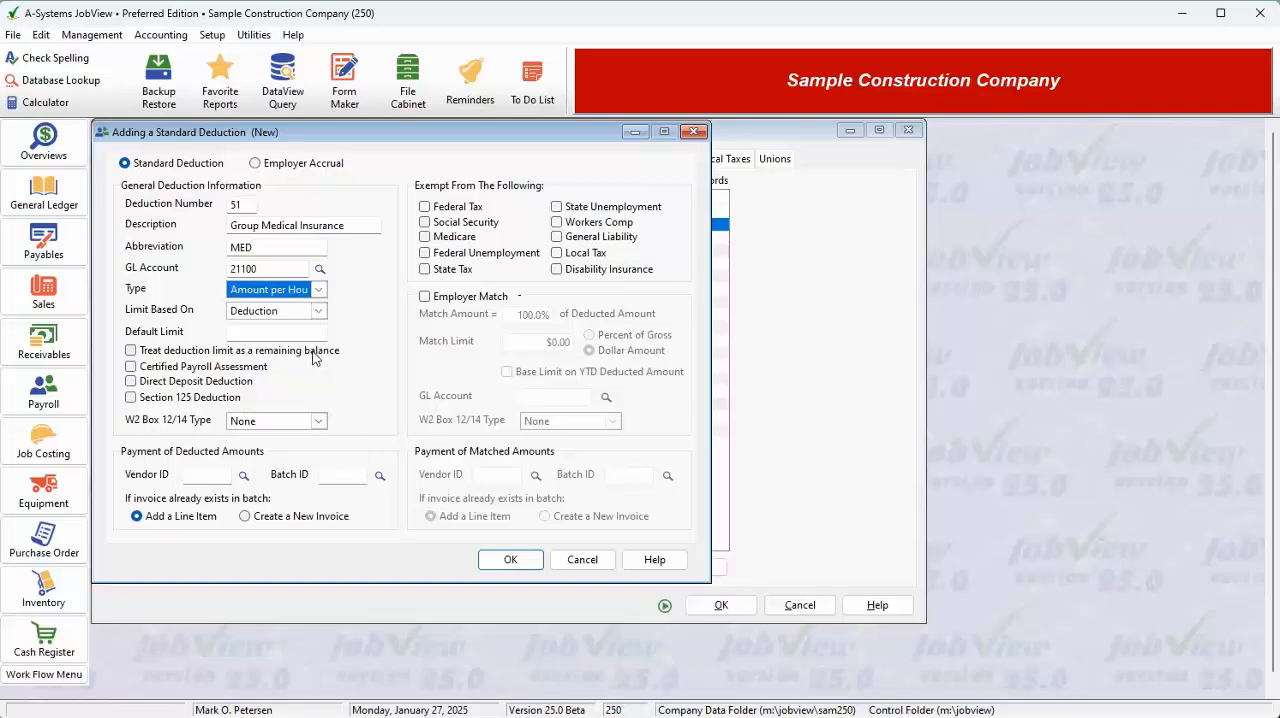
Enter a default limit of 20,000 for the deduction and base the limit on Gross Wage.
left_click(311, 331)
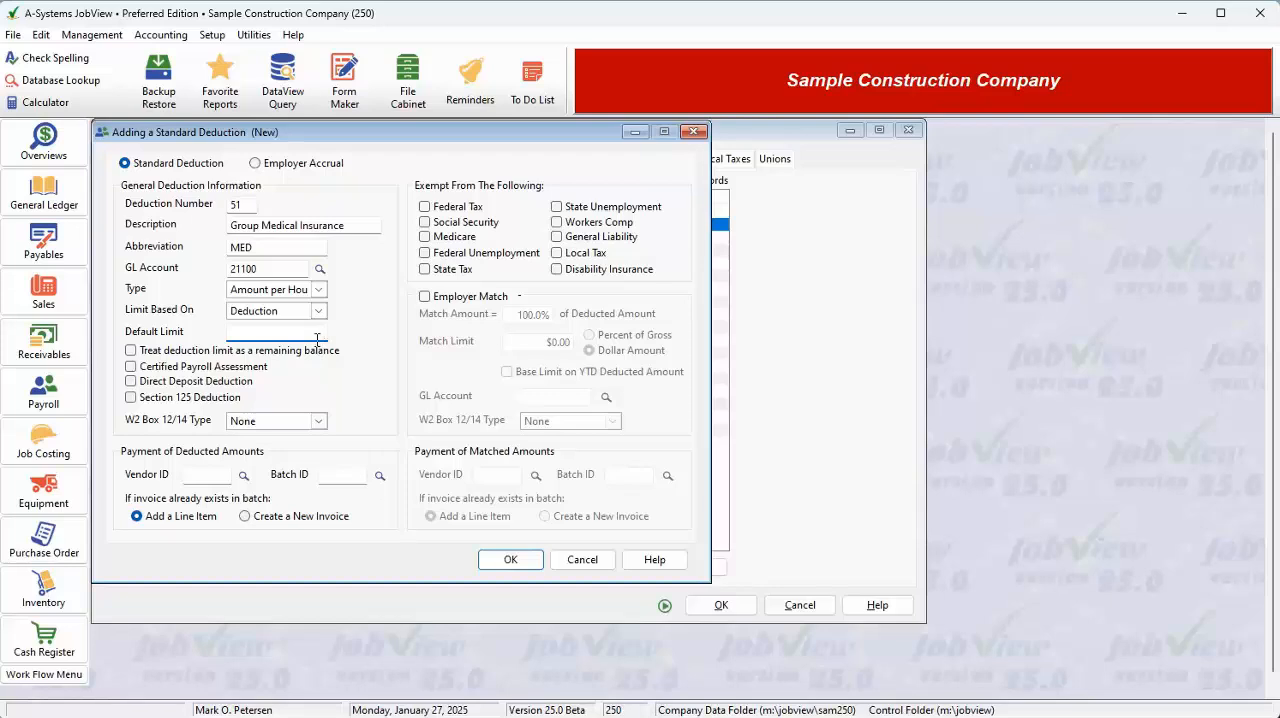
type("20000")
left_click(318, 311)
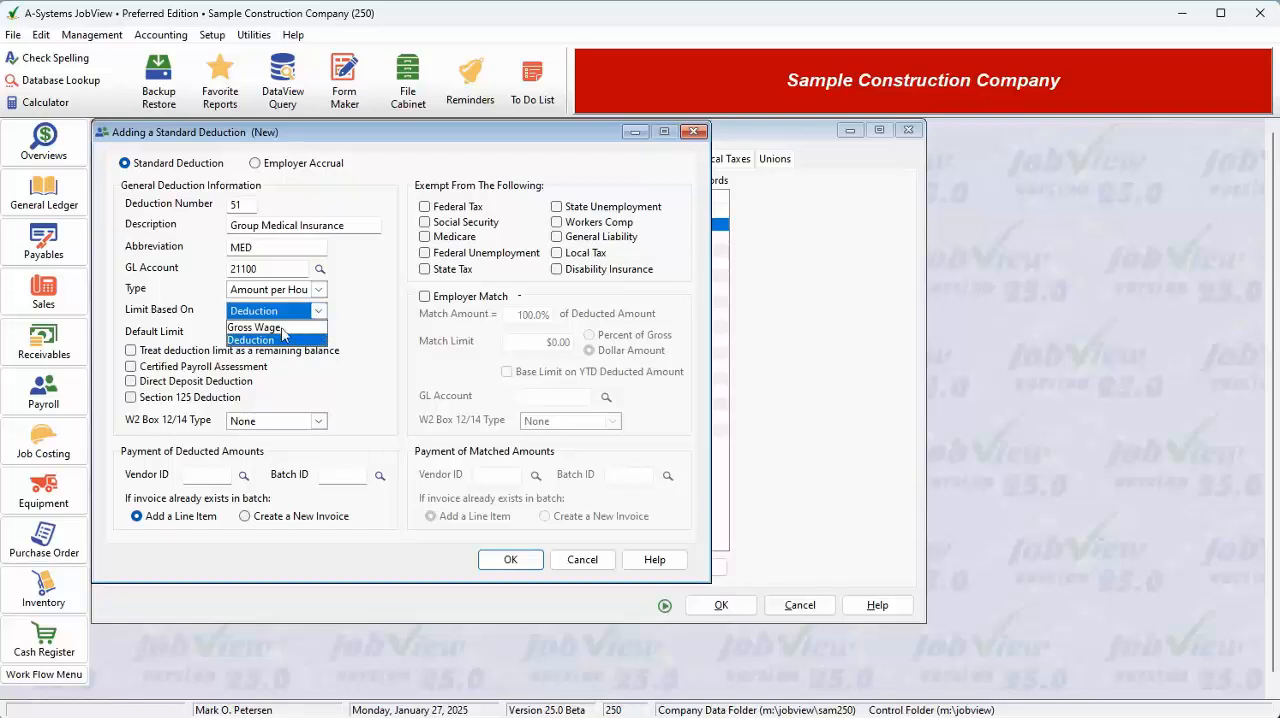
left_click(278, 327)
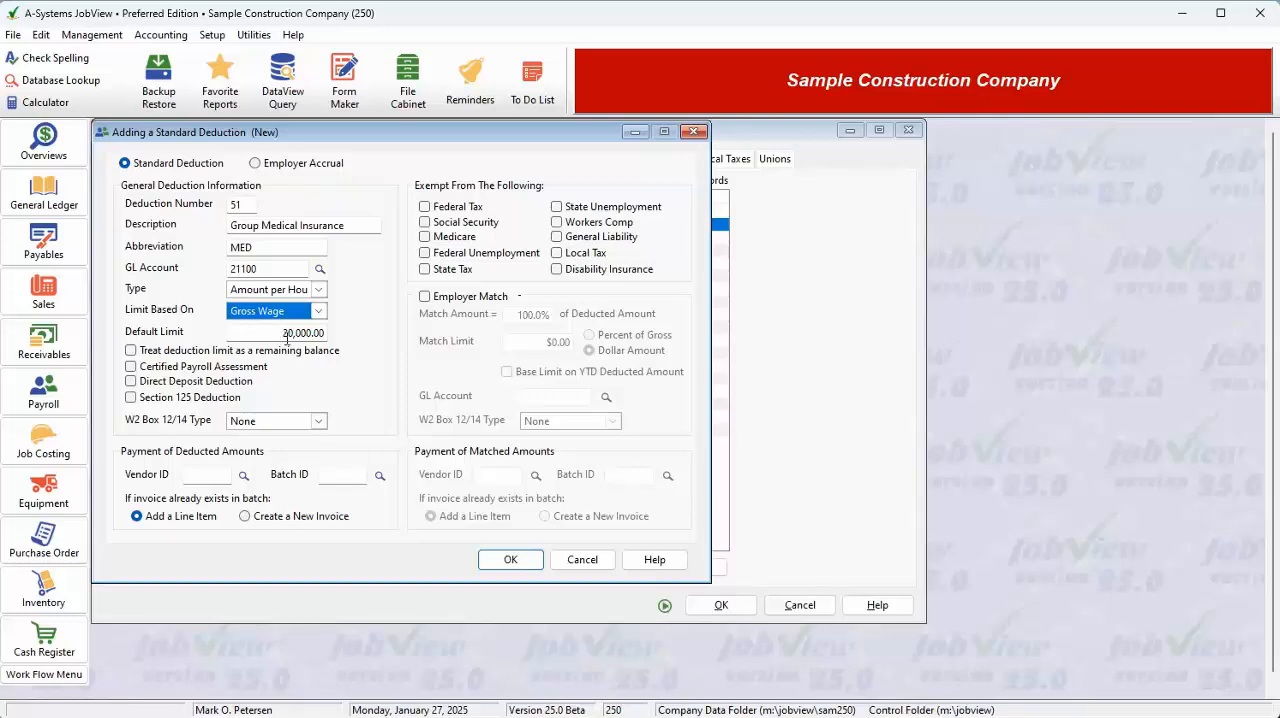
Set the default limit to 800 and base the limit on Deduction.
left_click_drag(287, 334, 351, 338)
type("800")
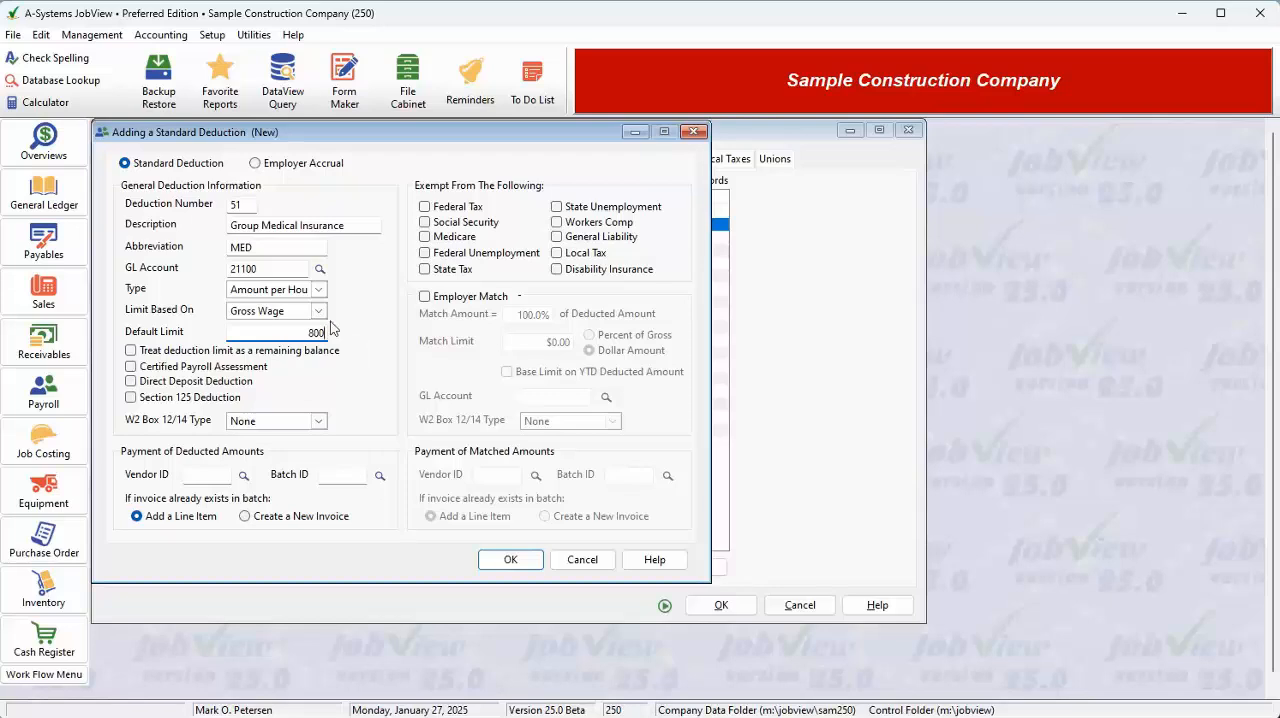
left_click(318, 311)
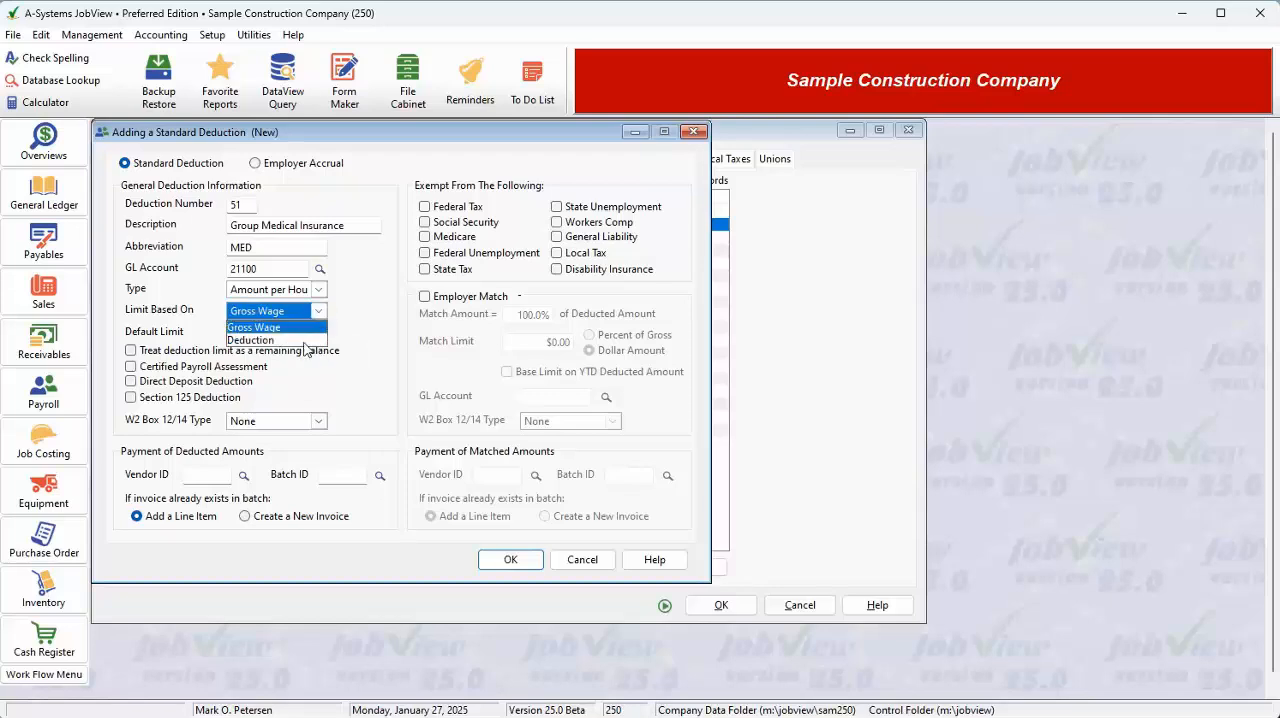
left_click(305, 341)
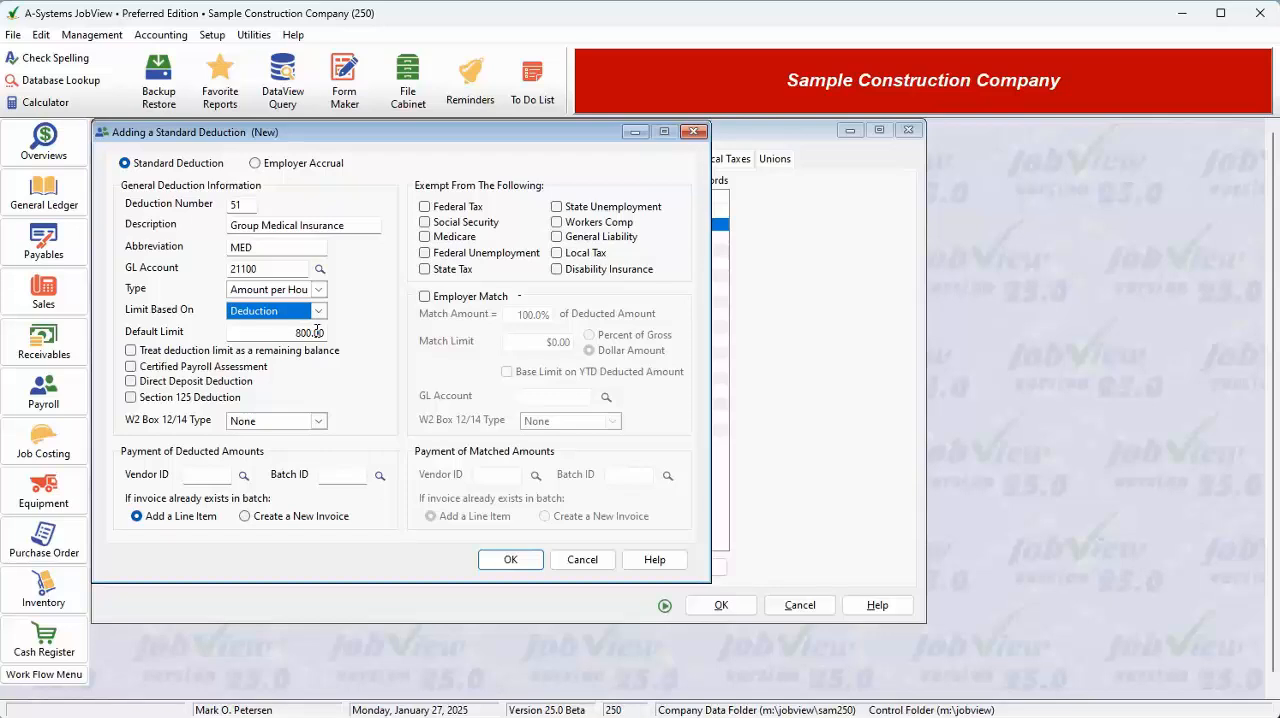
Try treating the deduction limit as a remaining balance, with default limits of 200 and 180.
left_click(234, 352)
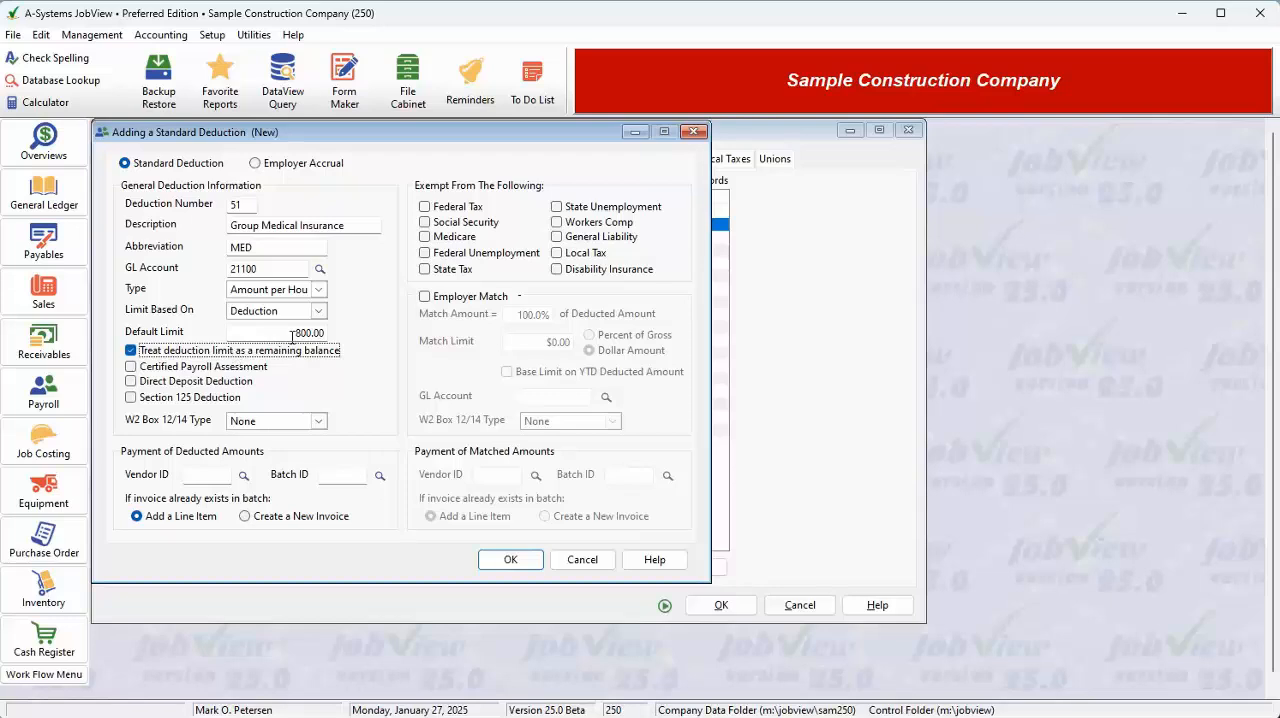
key("shift+Tab")
type("200")
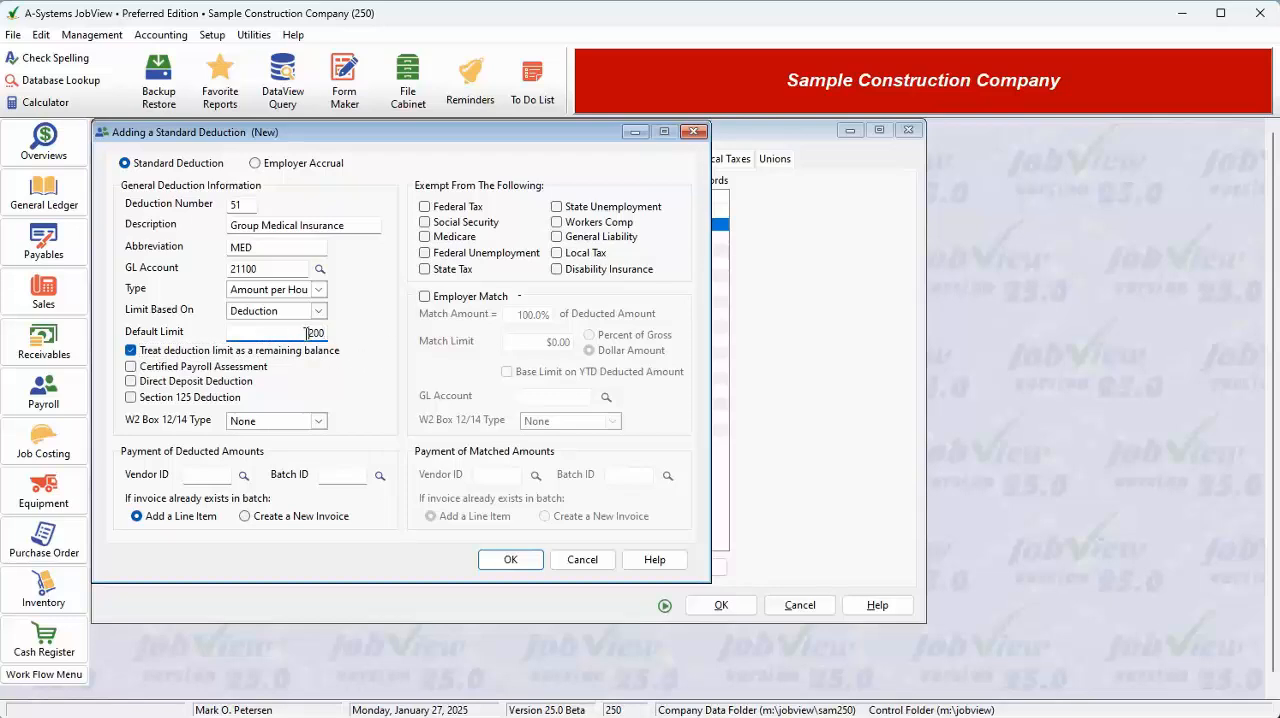
left_click_drag(306, 334, 346, 334)
type("180")
Clear the default limit, base the limit on Gross Wage and stop treating it as a remaining balance.
left_click_drag(298, 334, 378, 341)
key("BackSpace")
left_click(255, 313)
left_click(250, 328)
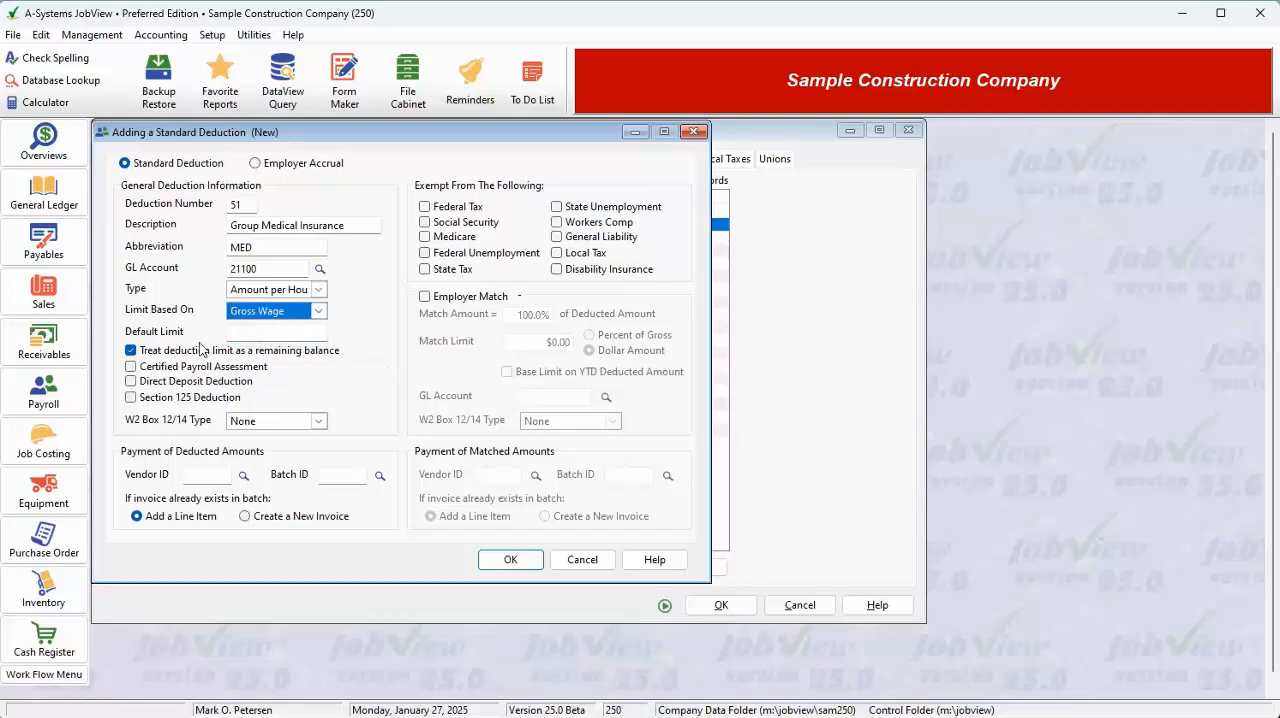
left_click(186, 352)
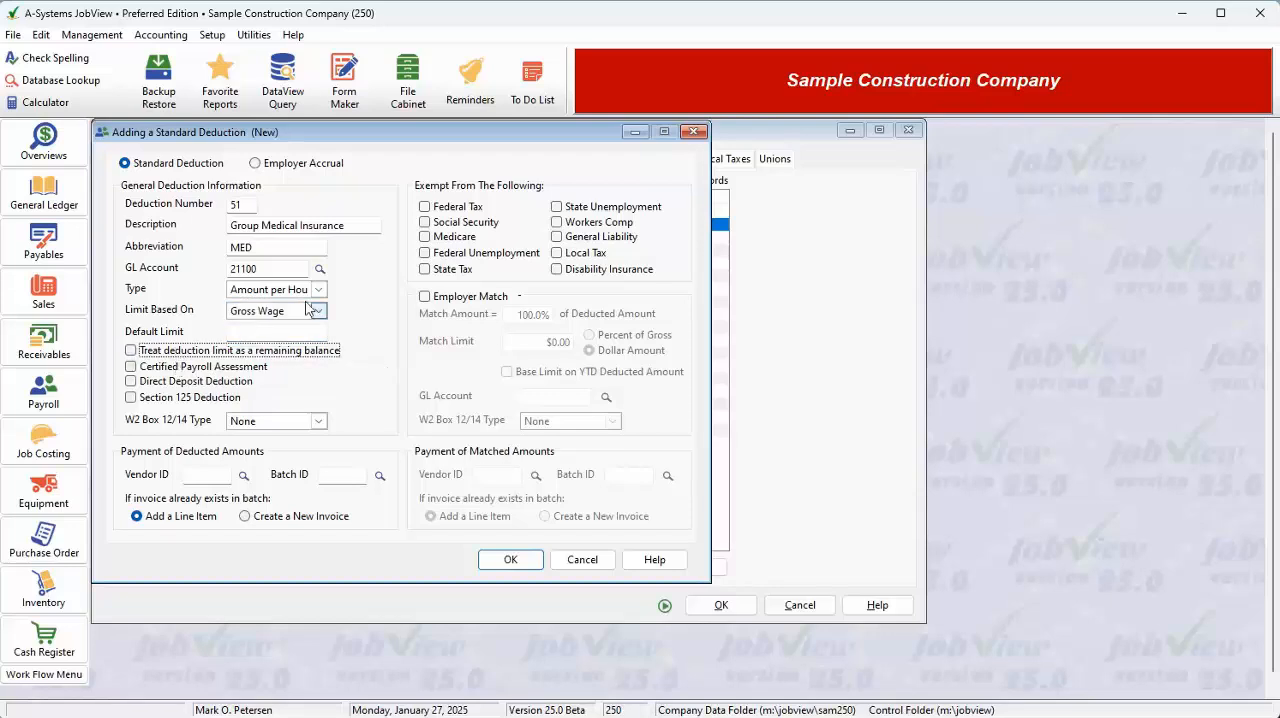
Try the Certified Payroll Assessment and Direct Deposit Deduction options one after the other, clearing each again.
left_click(195, 370)
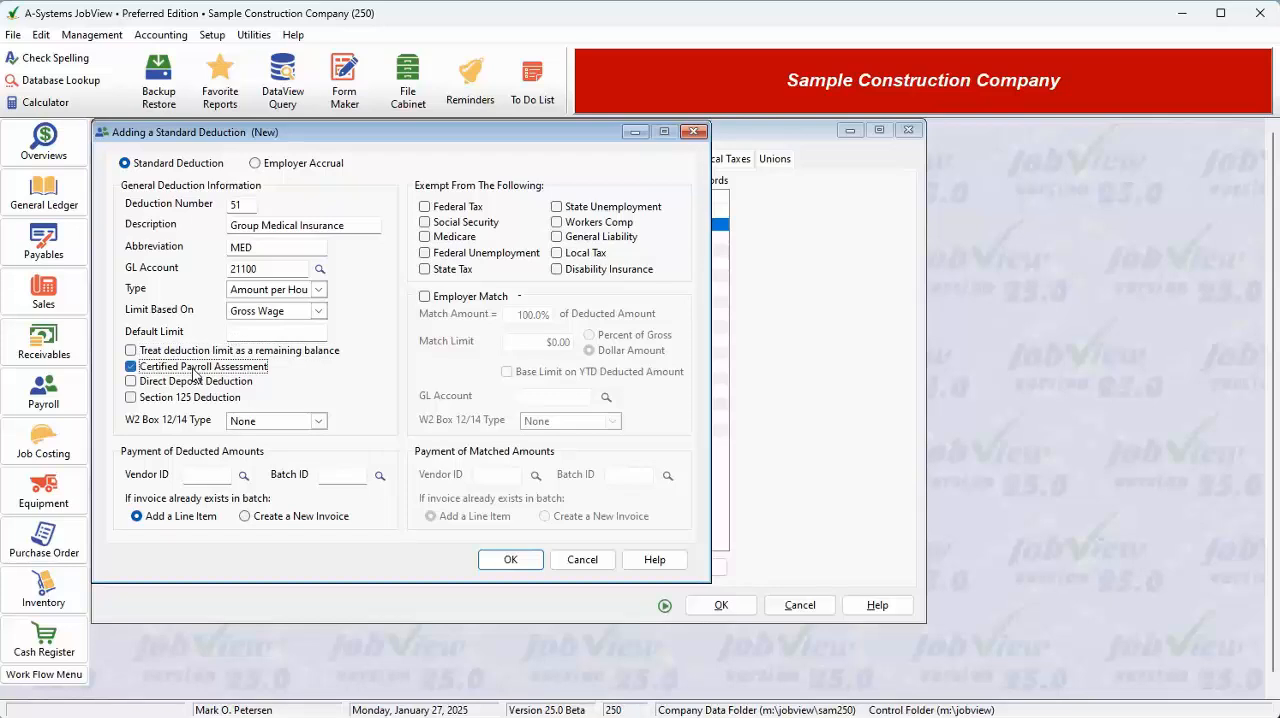
left_click(194, 372)
left_click(186, 384)
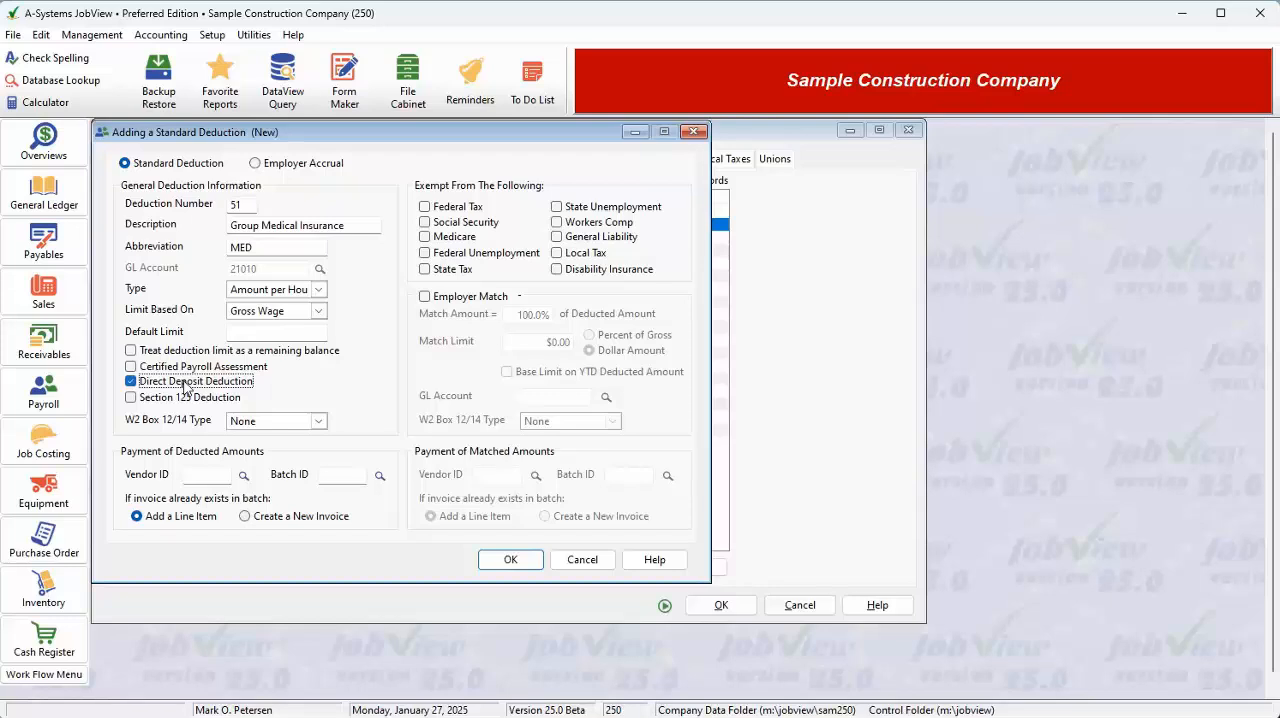
left_click(185, 386)
Try the Section 125 Deduction option, look through the W2 Box 12/14 types and clear the option again.
left_click(180, 399)
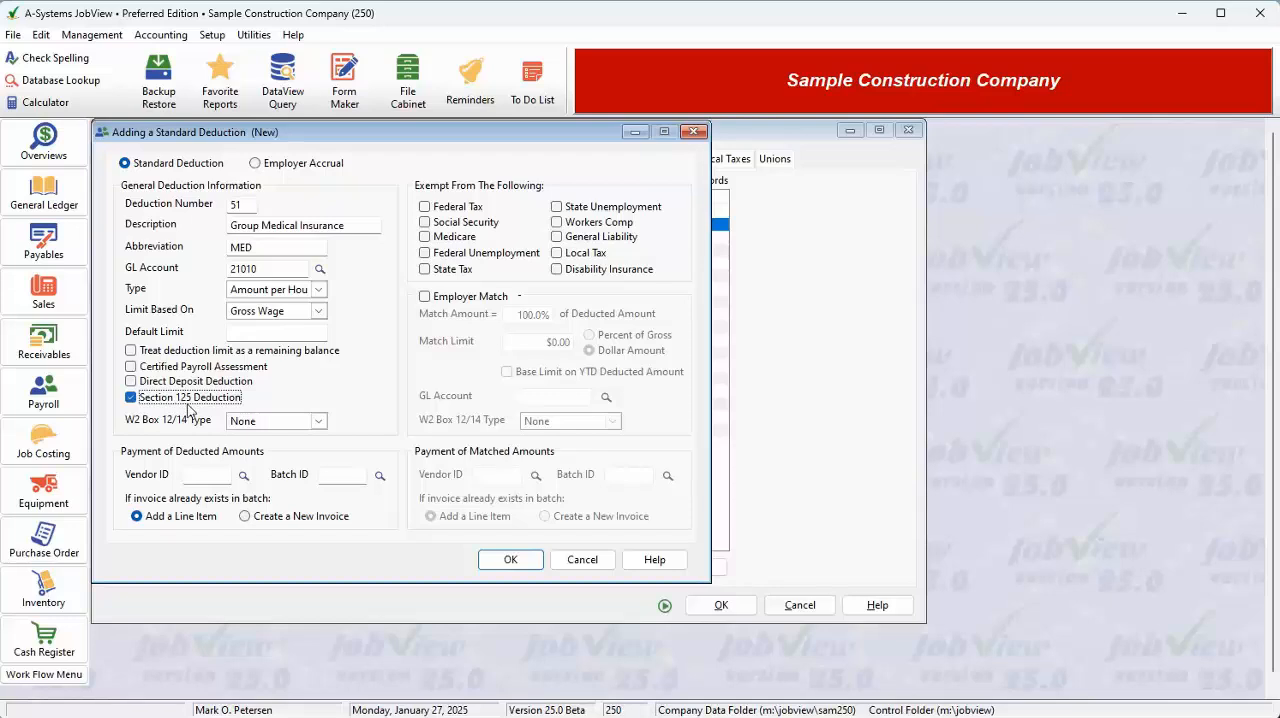
left_click(319, 424)
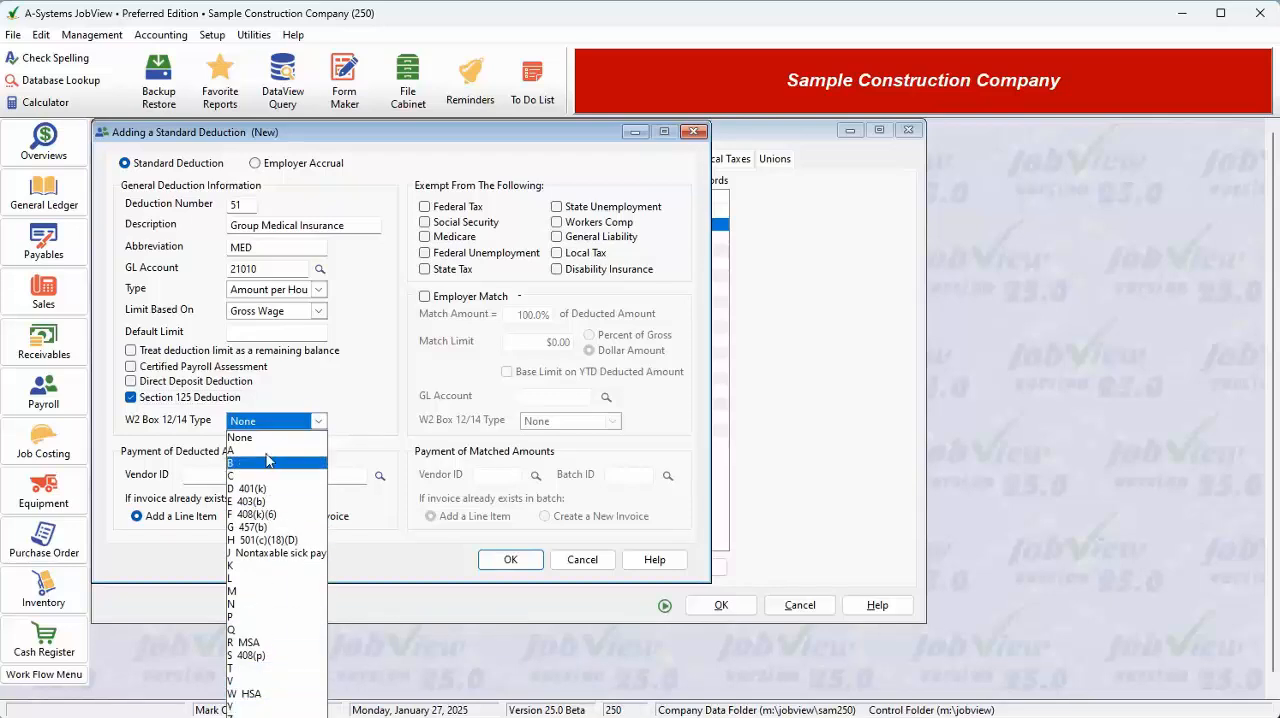
left_click(279, 427)
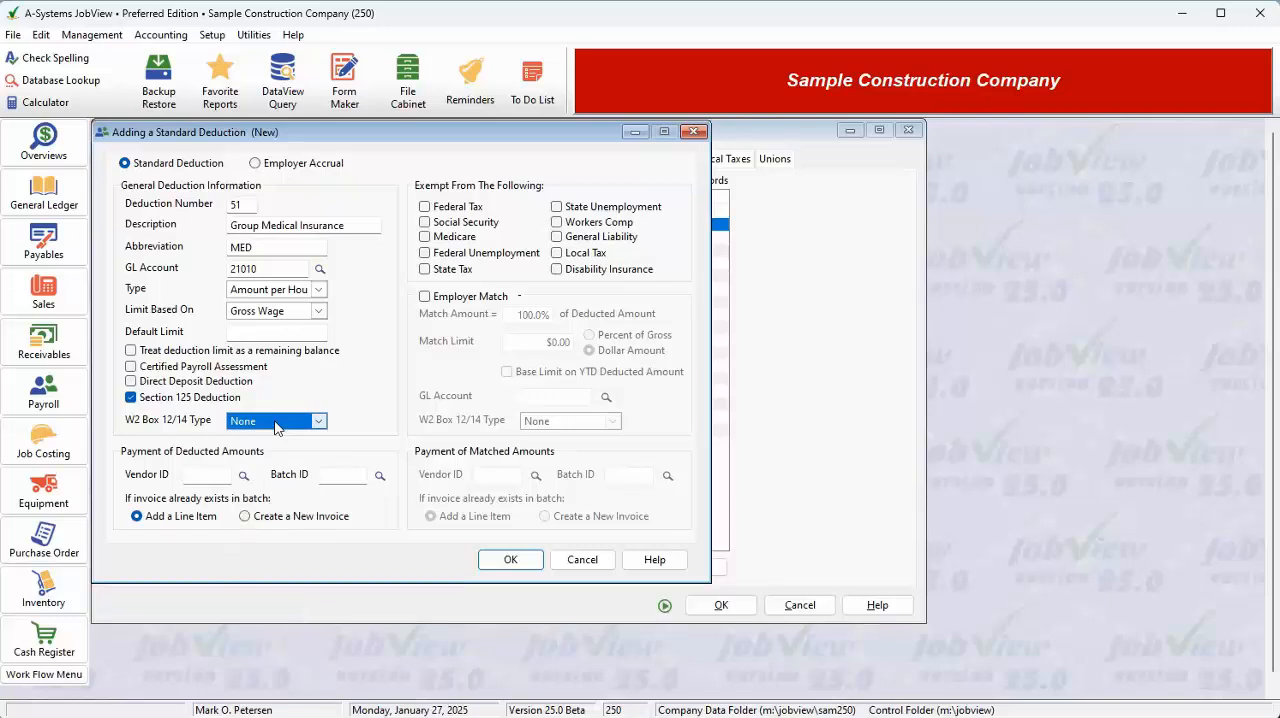
left_click(156, 398)
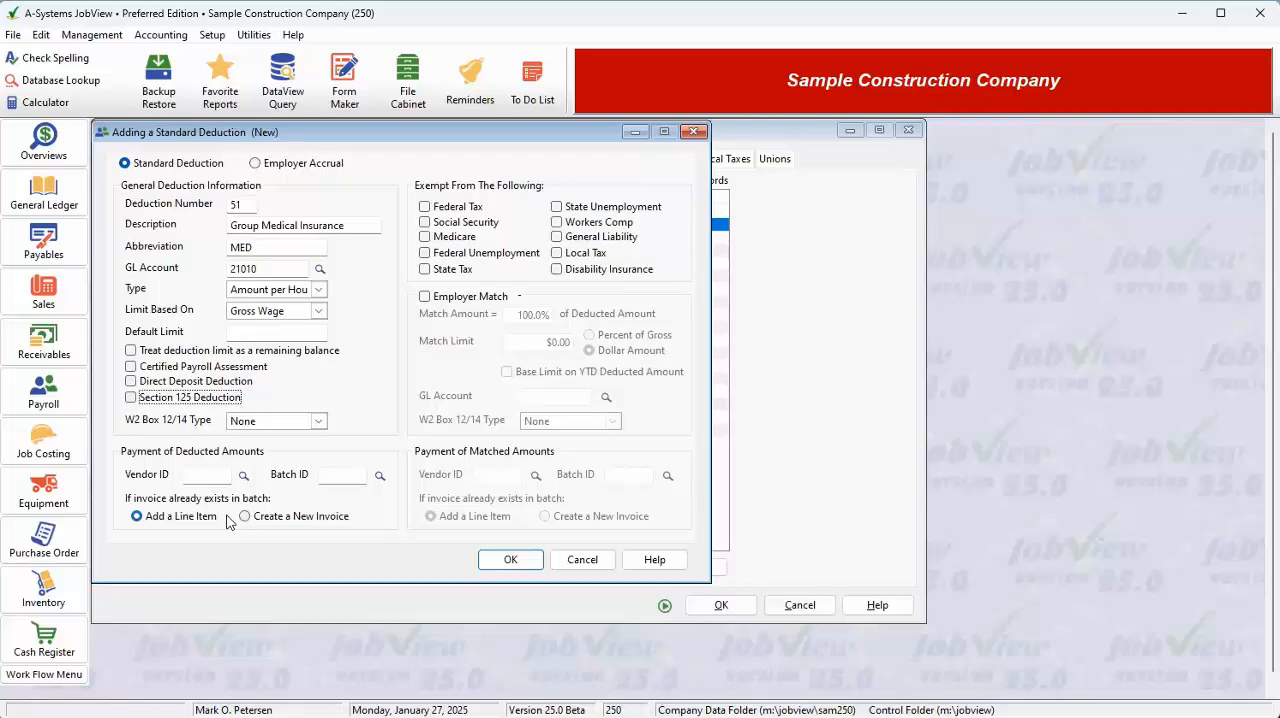
Try Create a New Invoice for payment of deducted amounts, and return the choice to Add a Line Item.
left_click(270, 517)
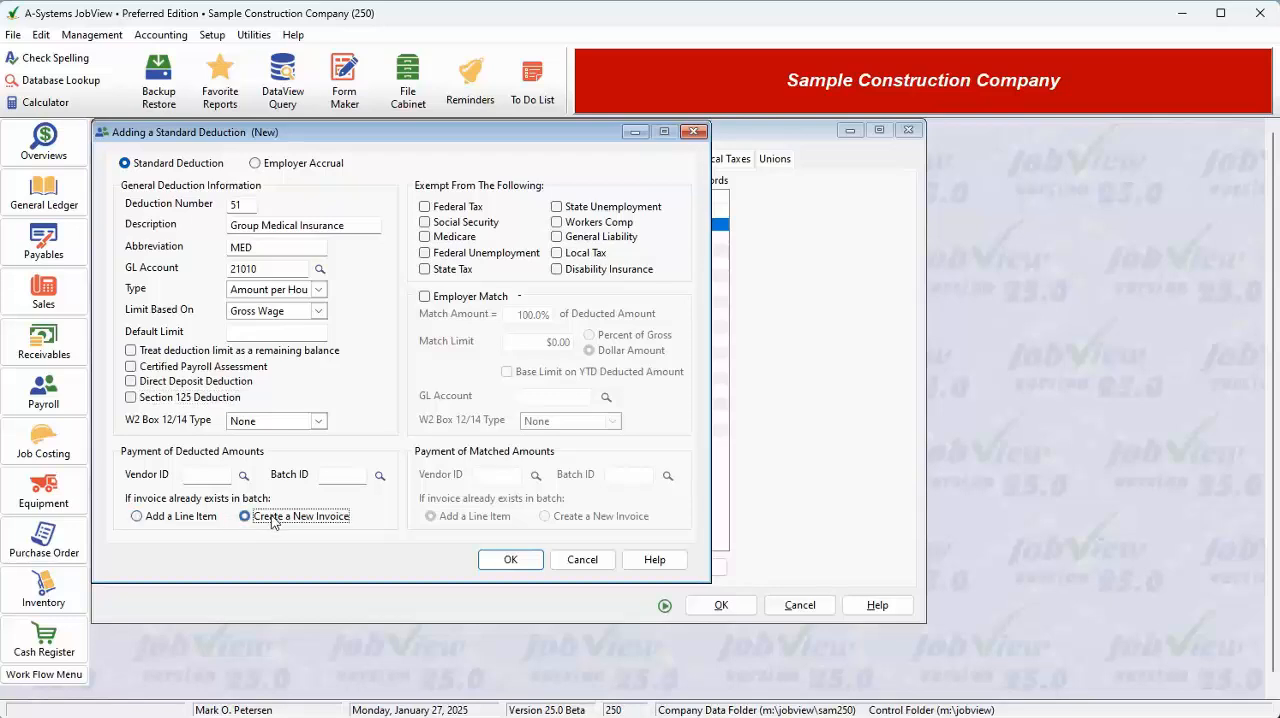
left_click(168, 518)
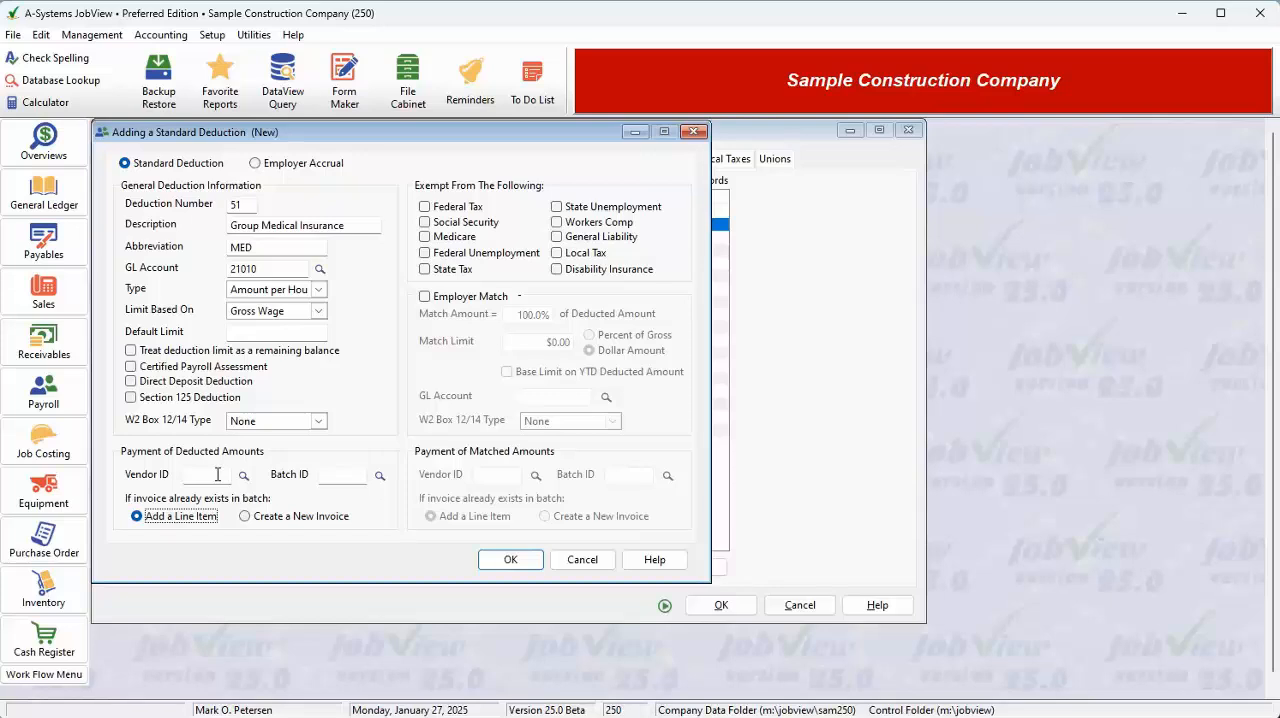
left_click(217, 474)
left_click(341, 478)
Try exempting the deduction from Federal Tax and State Tax, and clear both exemptions again.
left_click(478, 208)
left_click(445, 270)
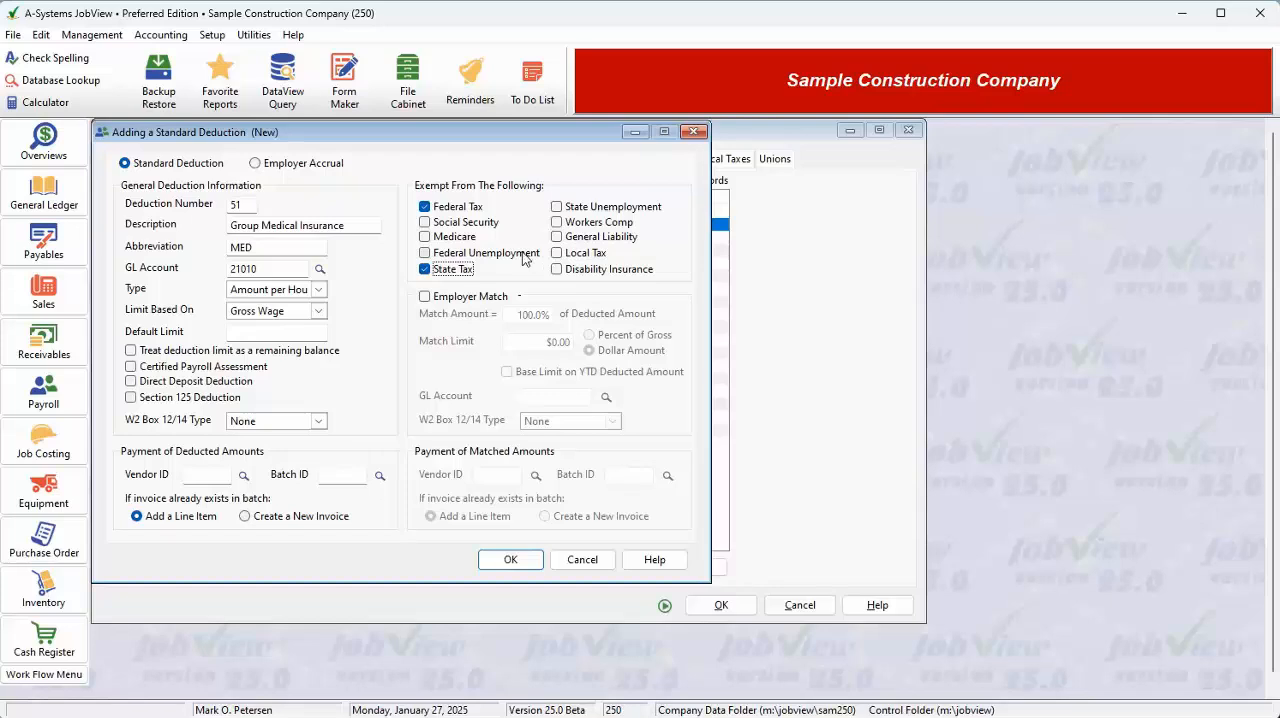
left_click(450, 274)
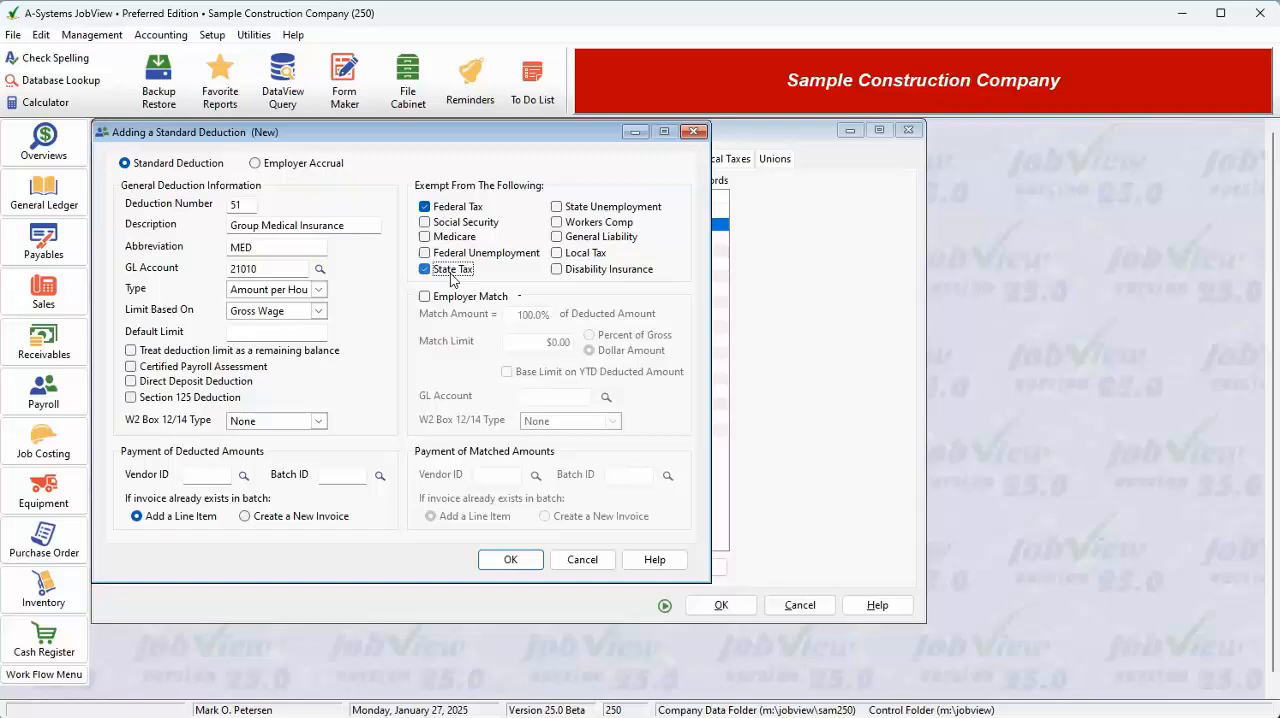
left_click(450, 209)
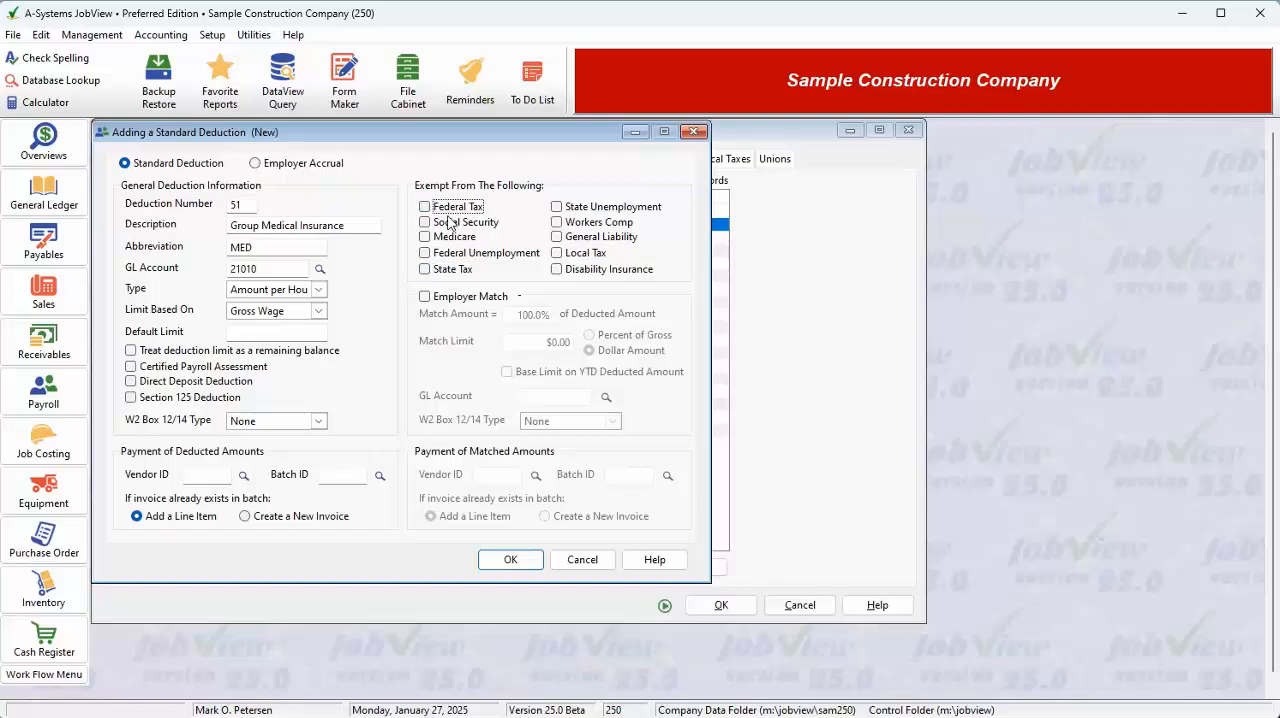
Enable Employer Match and try Percent of Gross for the match limit, returning the choice to Dollar Amount.
left_click(424, 298)
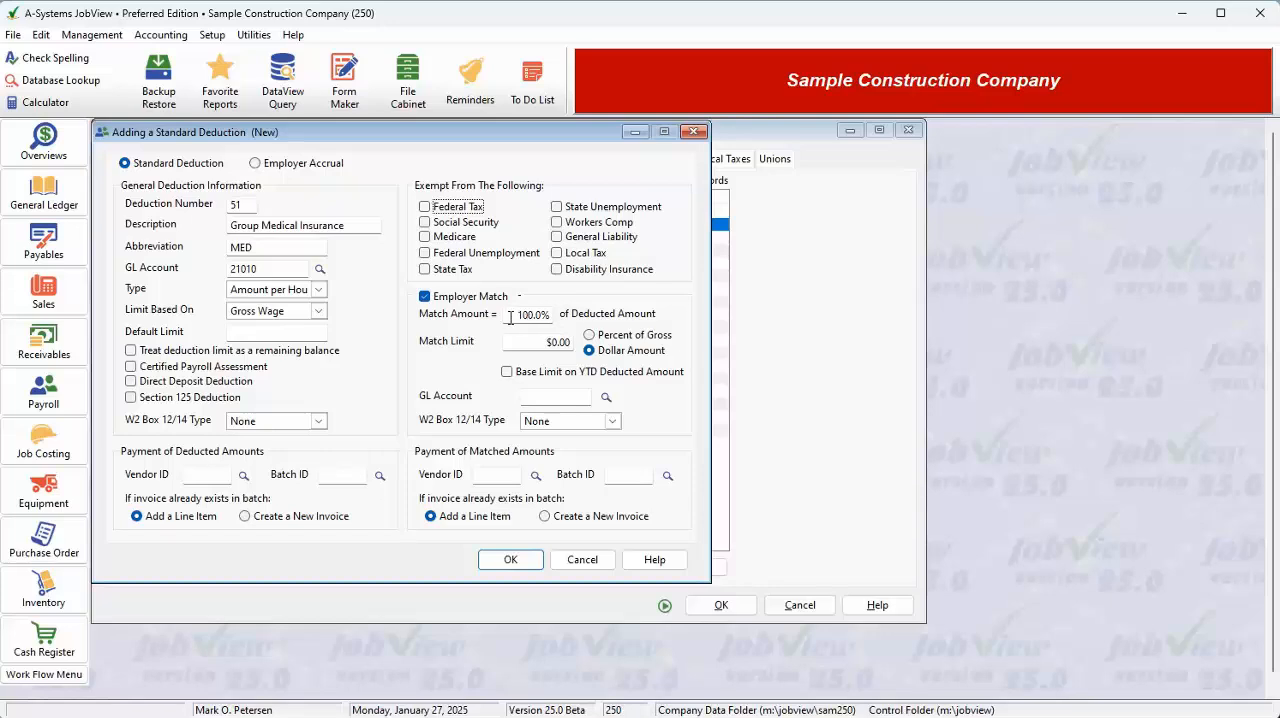
left_click_drag(514, 317, 559, 317)
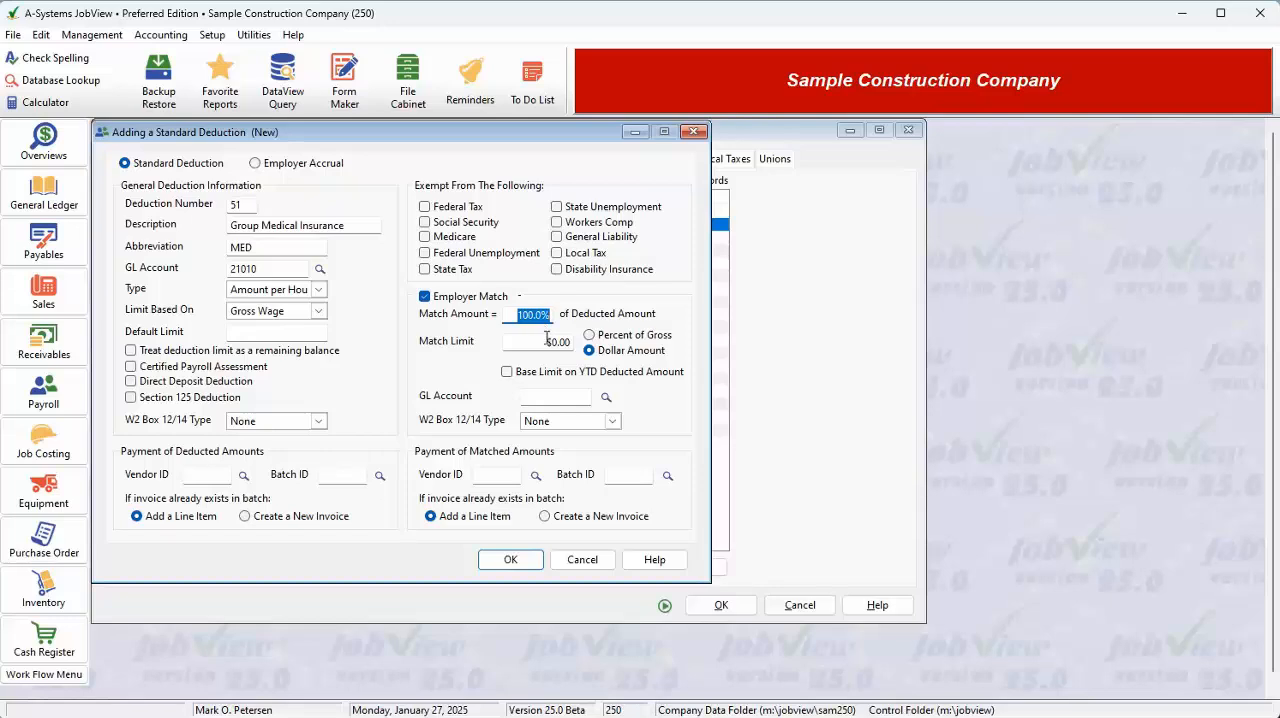
left_click(547, 344)
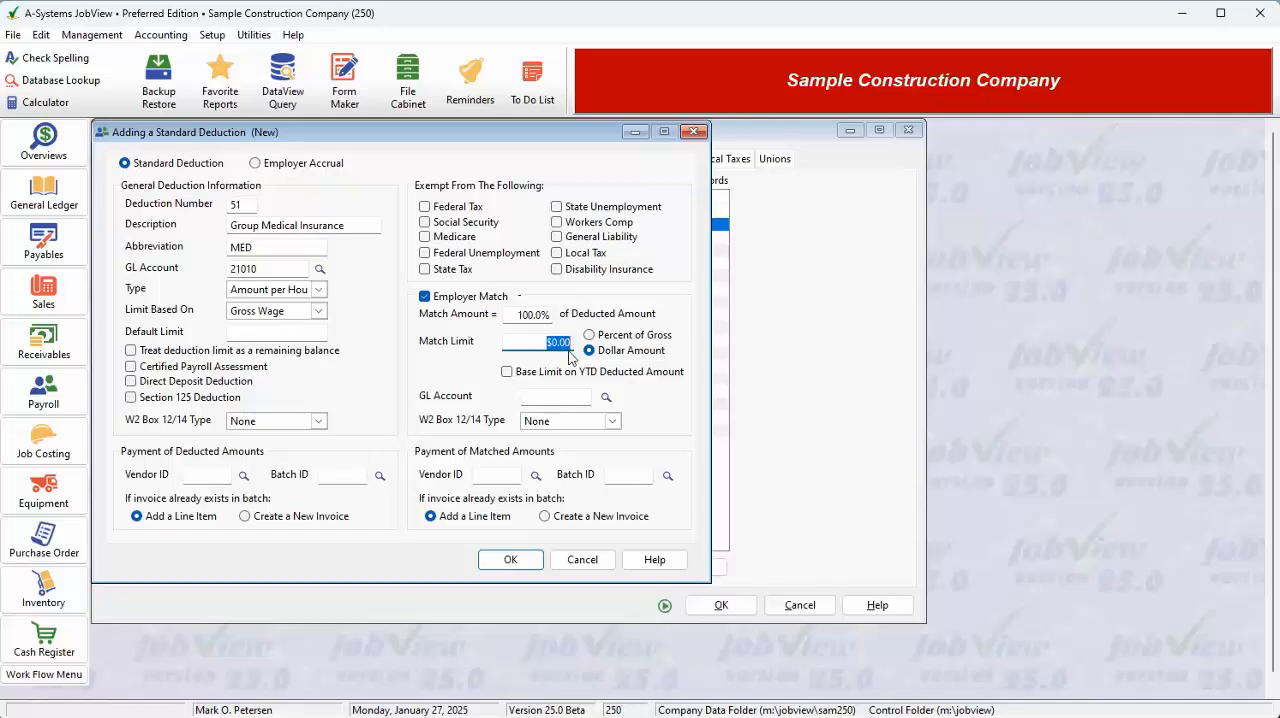
left_click(630, 337)
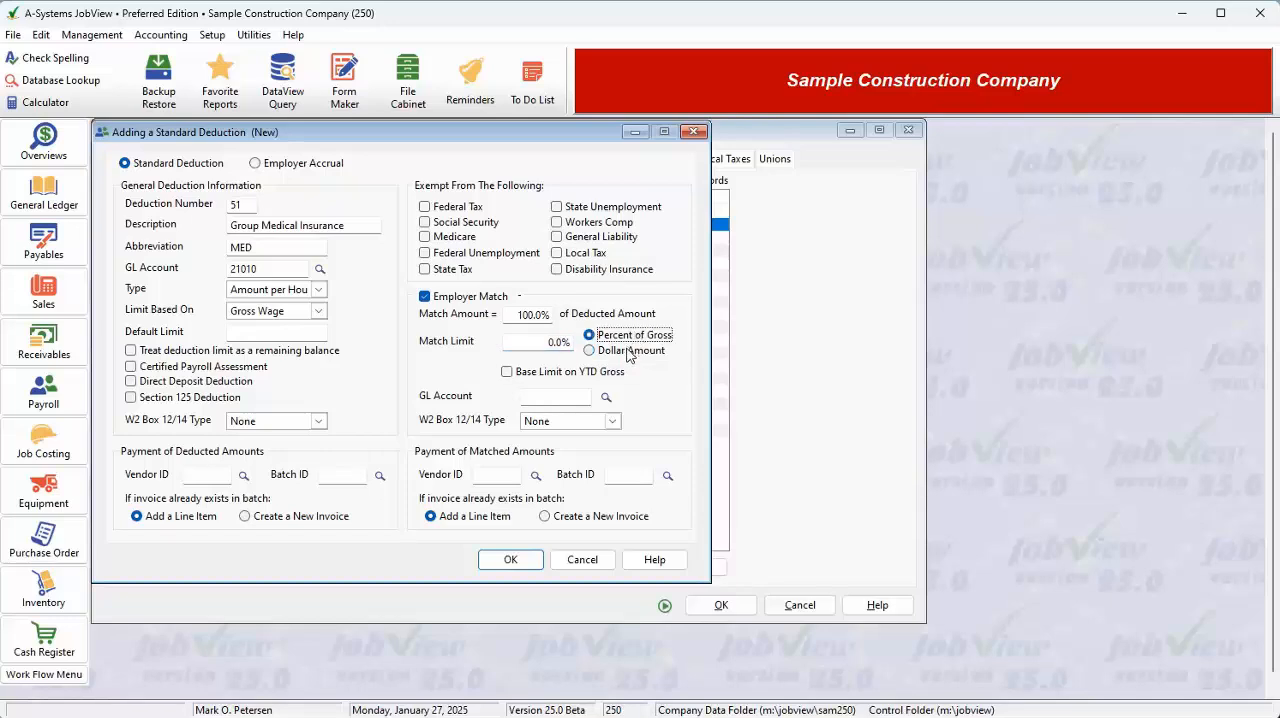
left_click(630, 351)
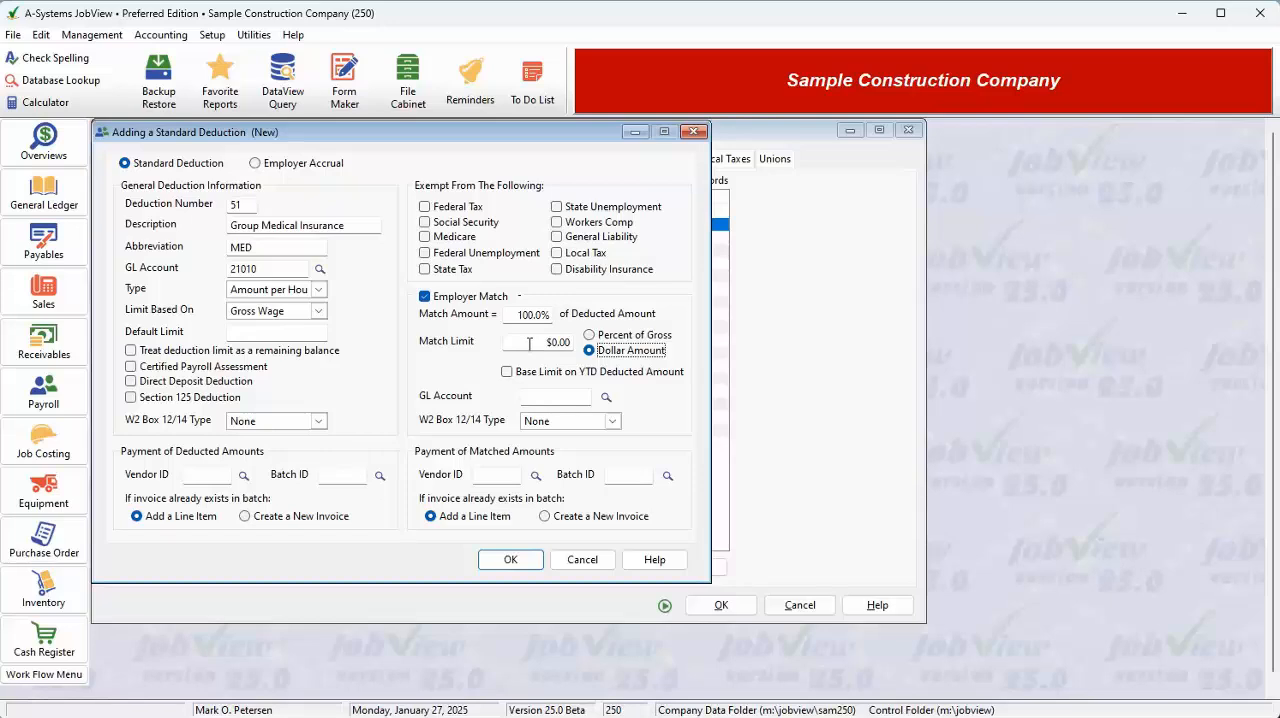
Try an employer match limit of 50 as Percent of Gross.
left_click(610, 336)
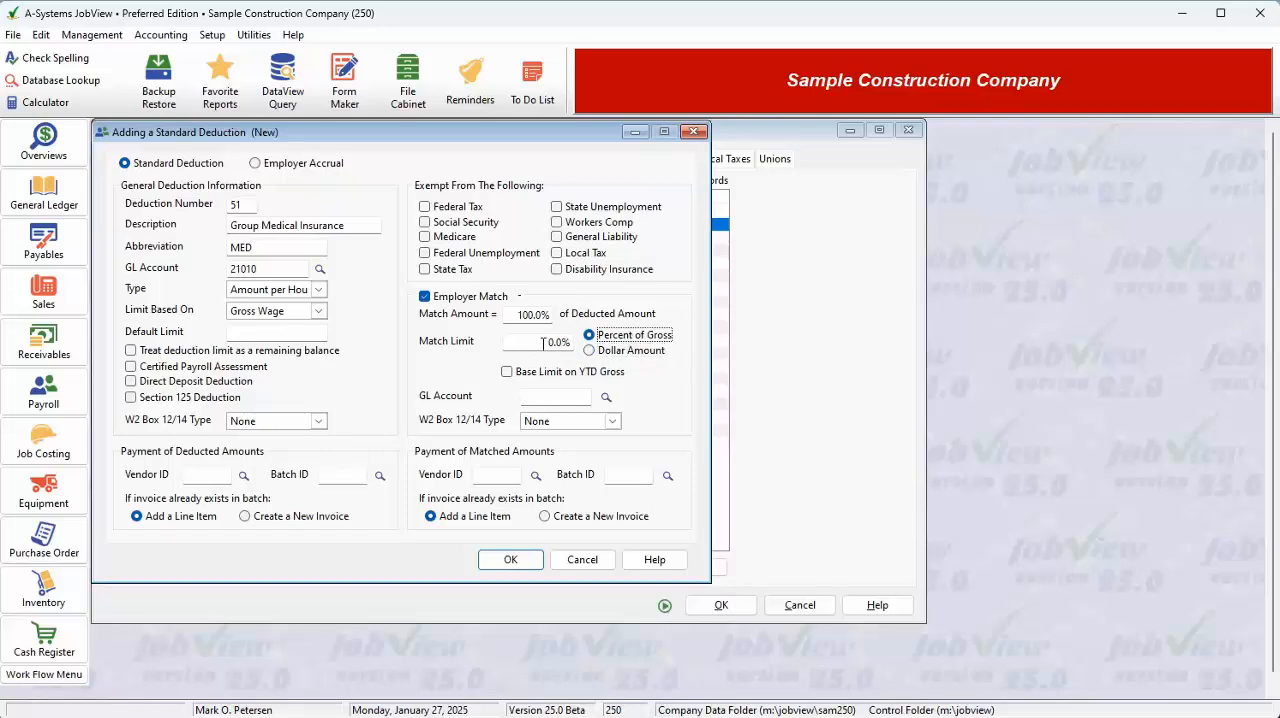
left_click(543, 342)
type("50")
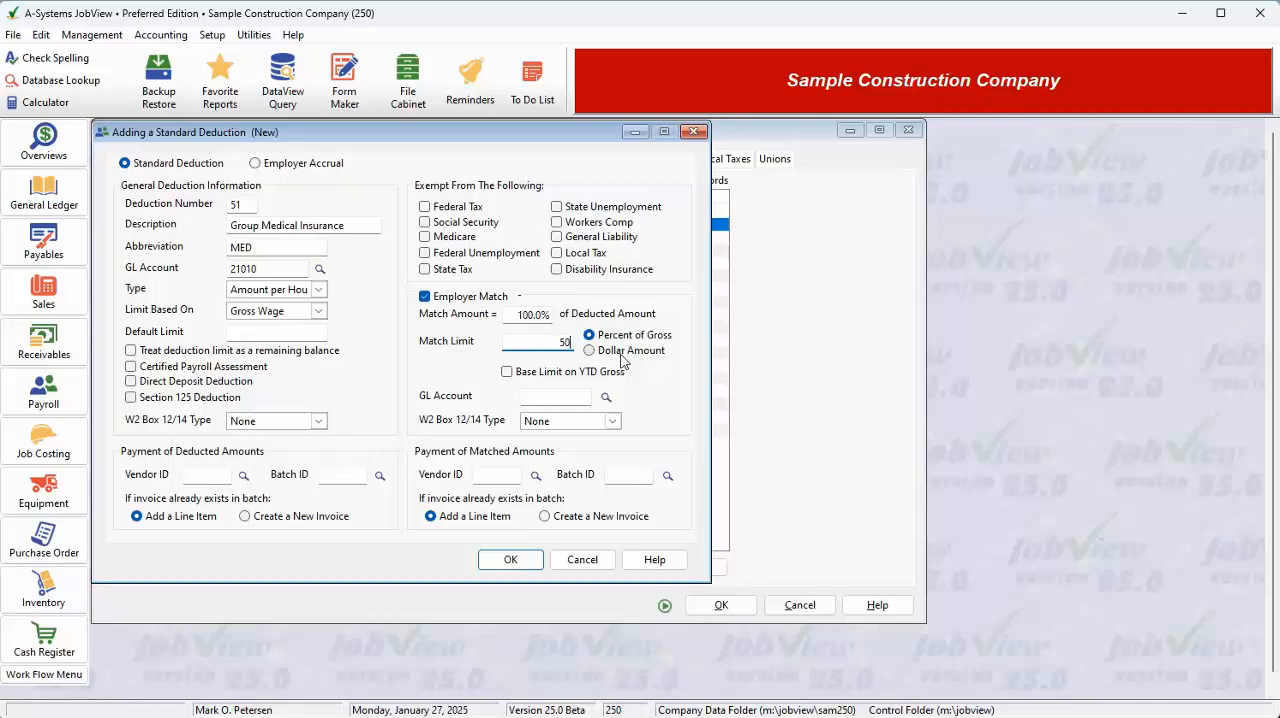
key("Tab")
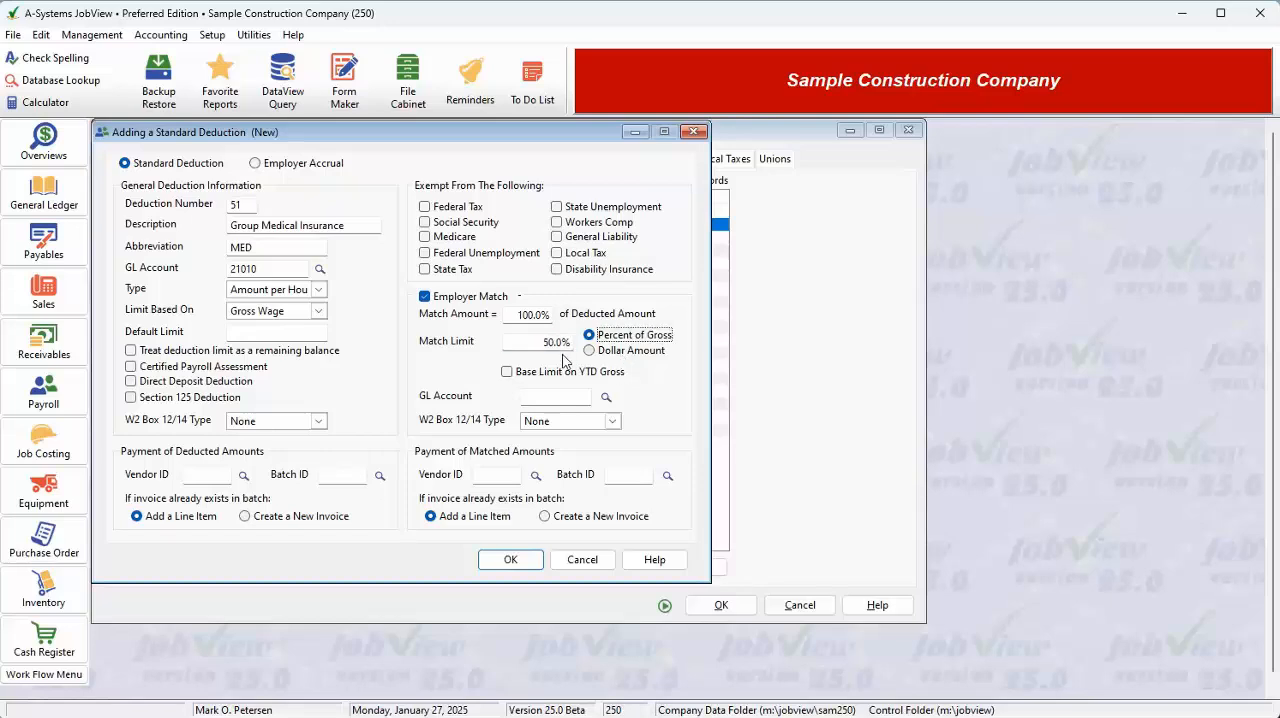
Switch the employer match limit to Dollar Amount and set it to $200.00.
left_click(533, 342)
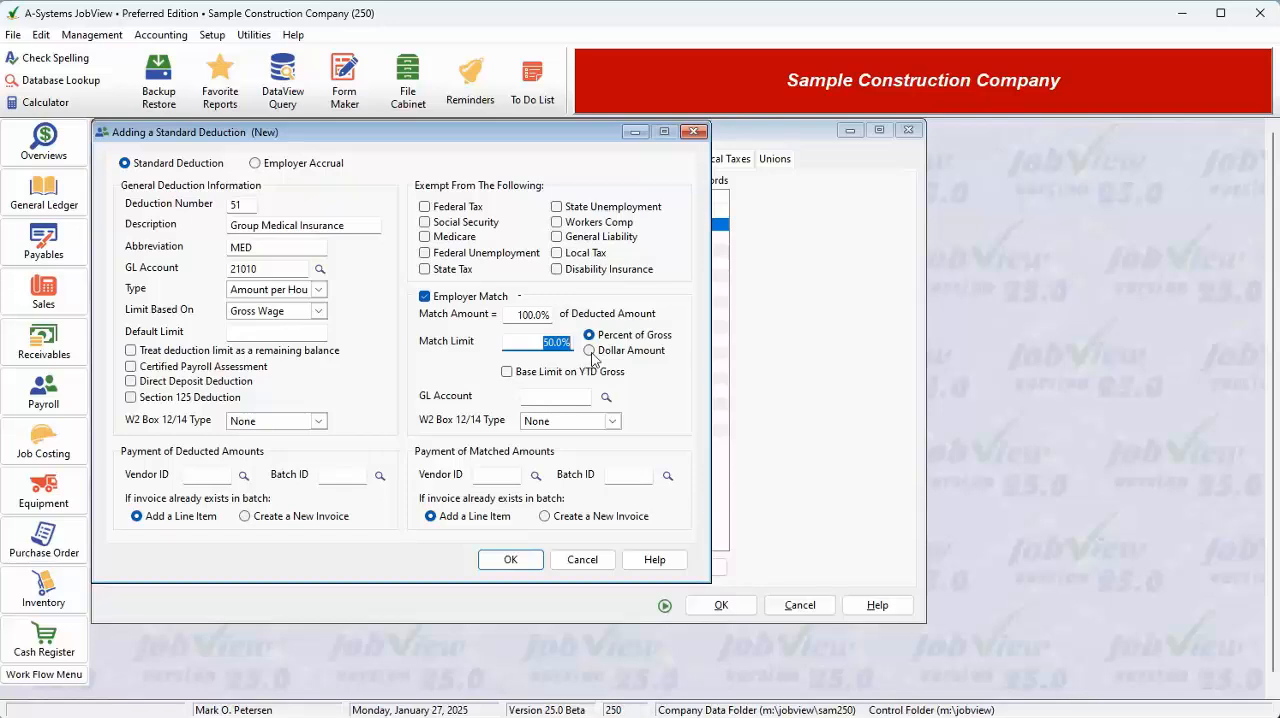
left_click(589, 351)
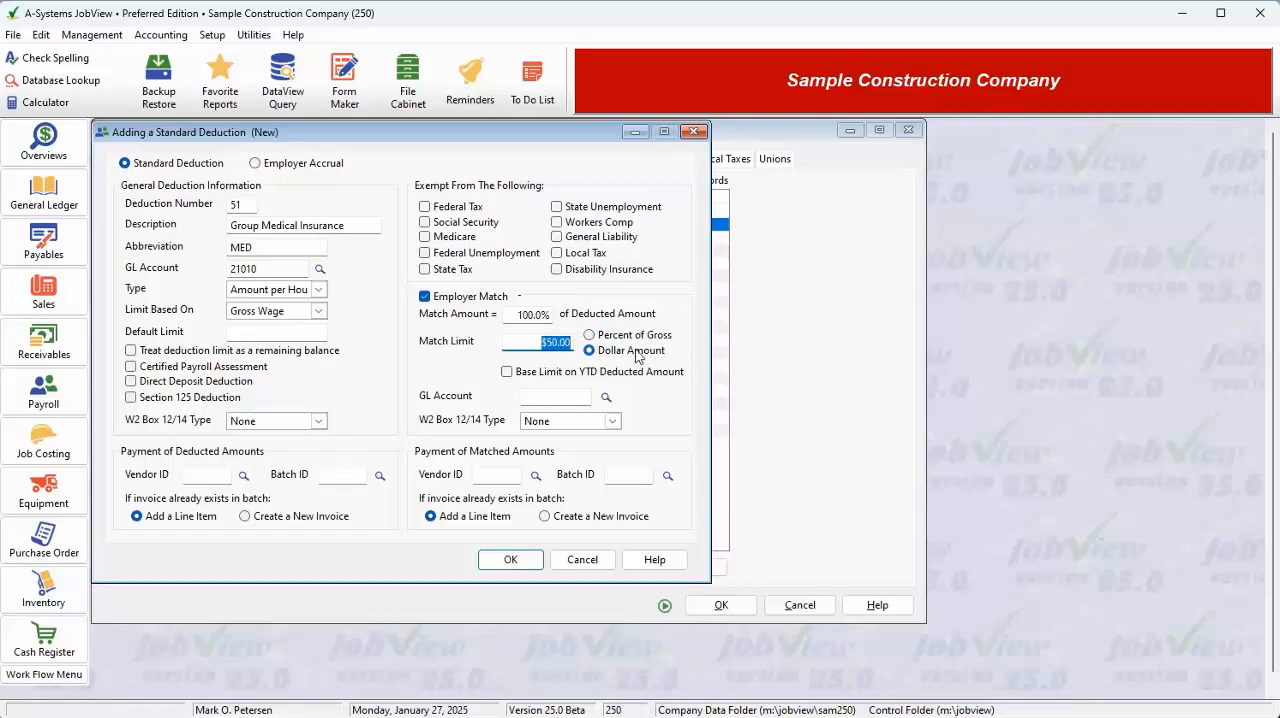
type("200")
key("Tab")
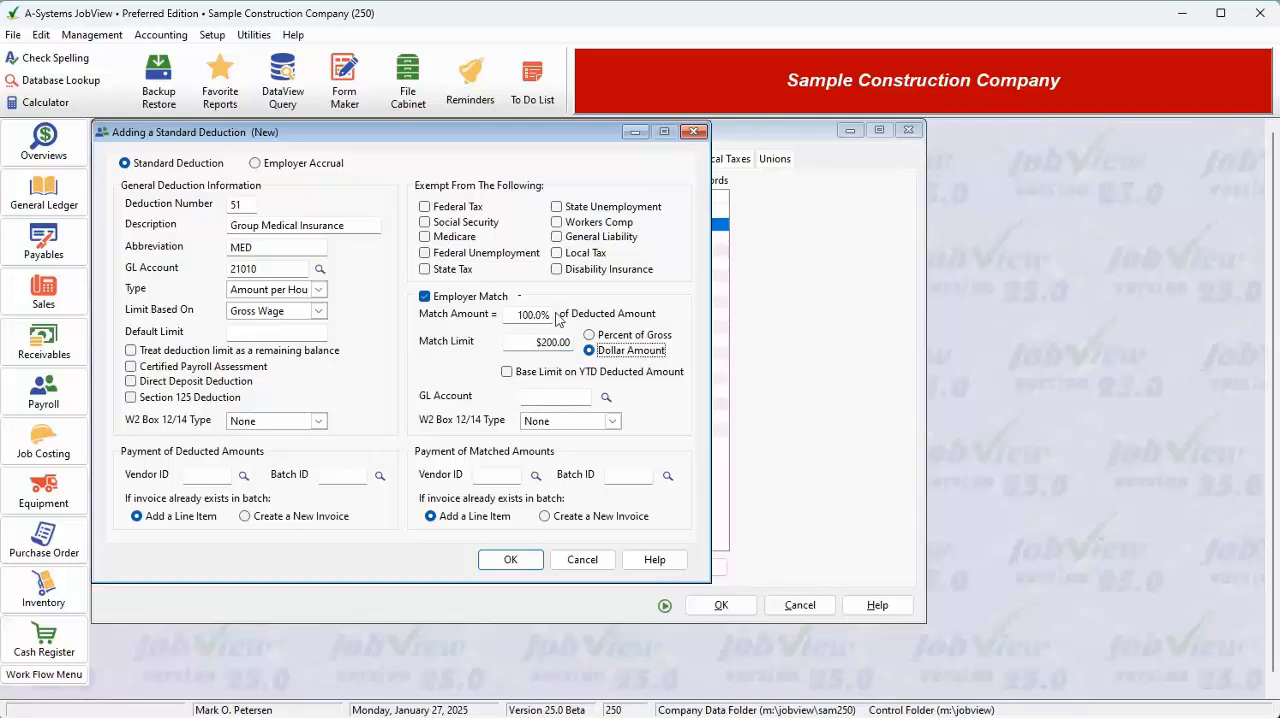
left_click(542, 344)
left_click_drag(543, 344, 572, 344)
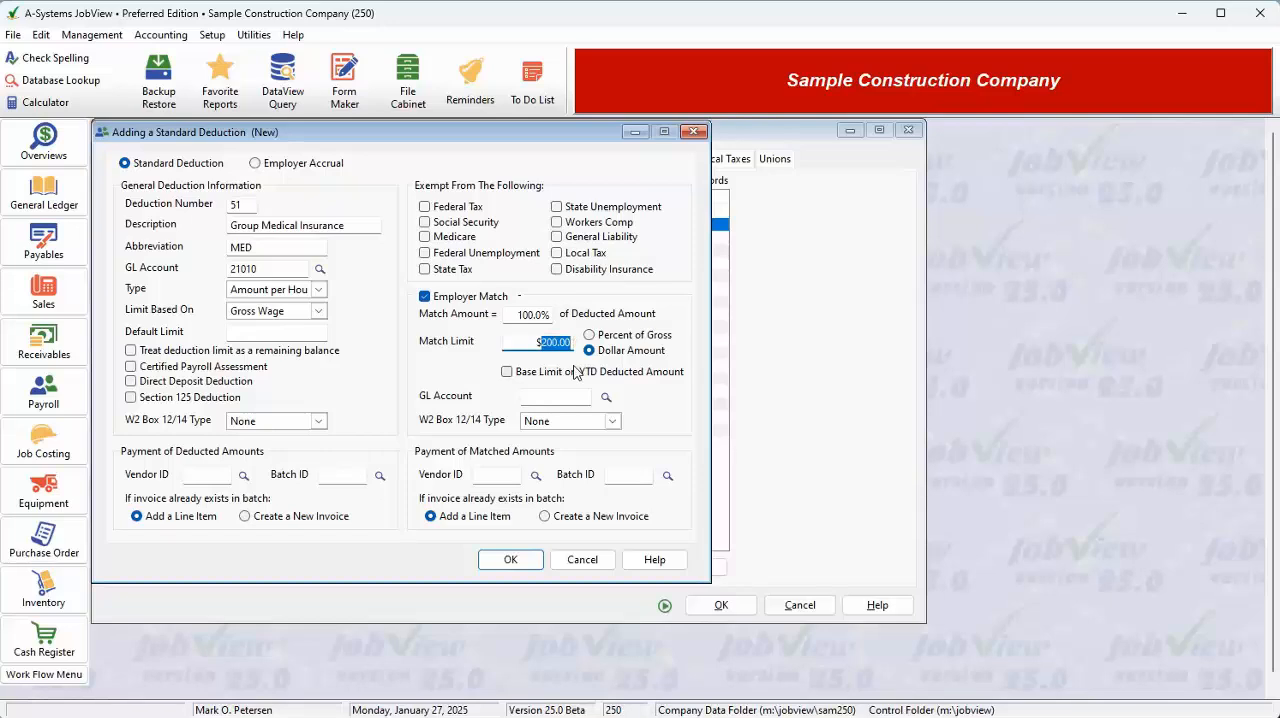
Fill in GL account 21010 for the employer match and look through its W2 Box 12/14 types.
left_click(570, 396)
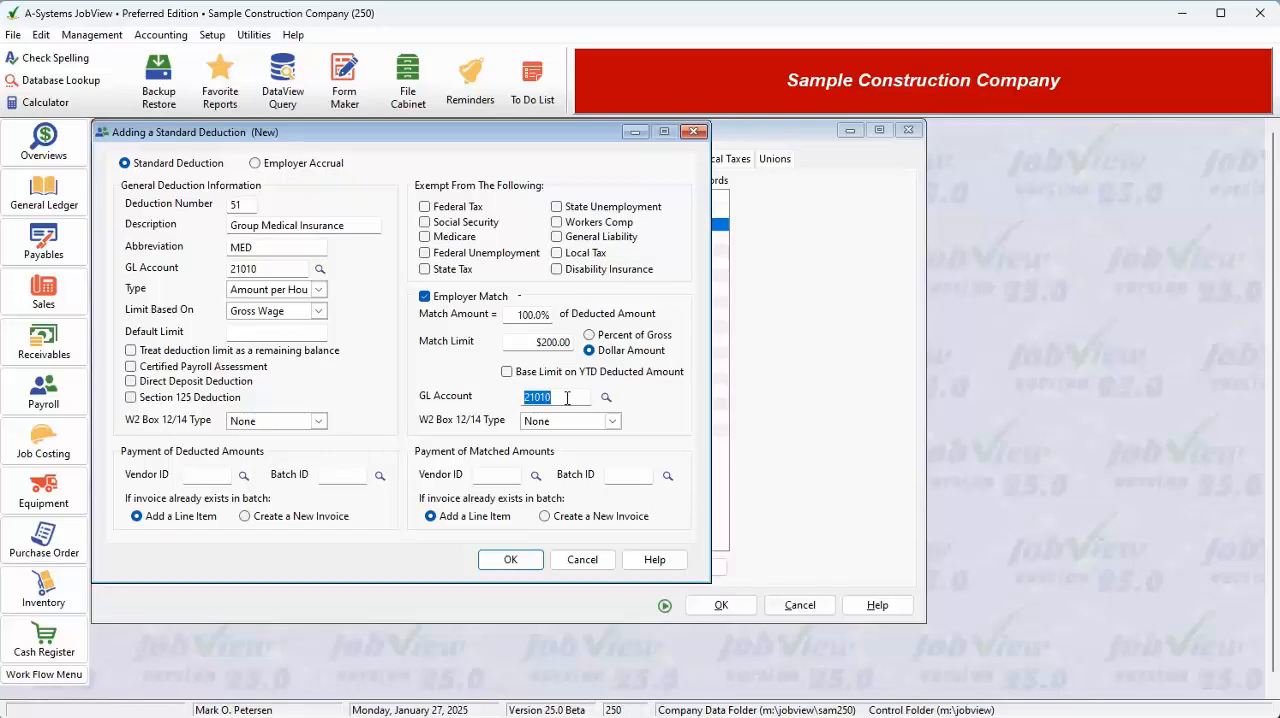
left_click(612, 424)
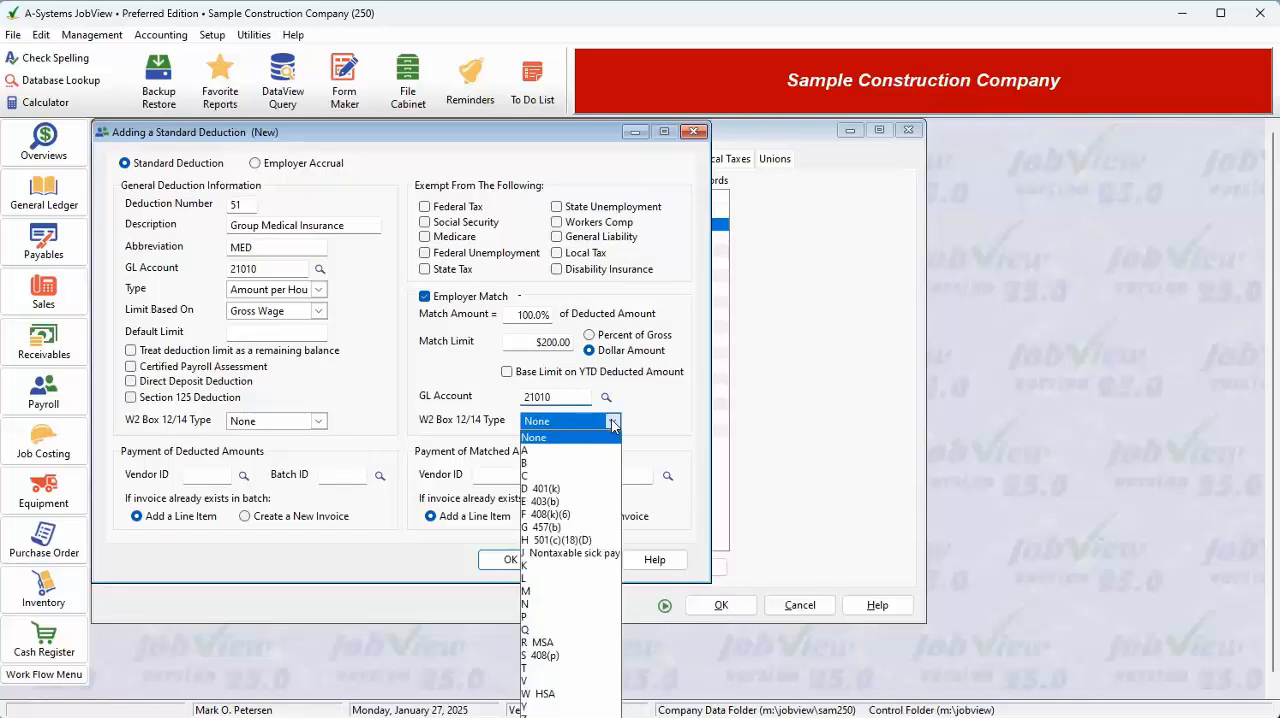
left_click(612, 423)
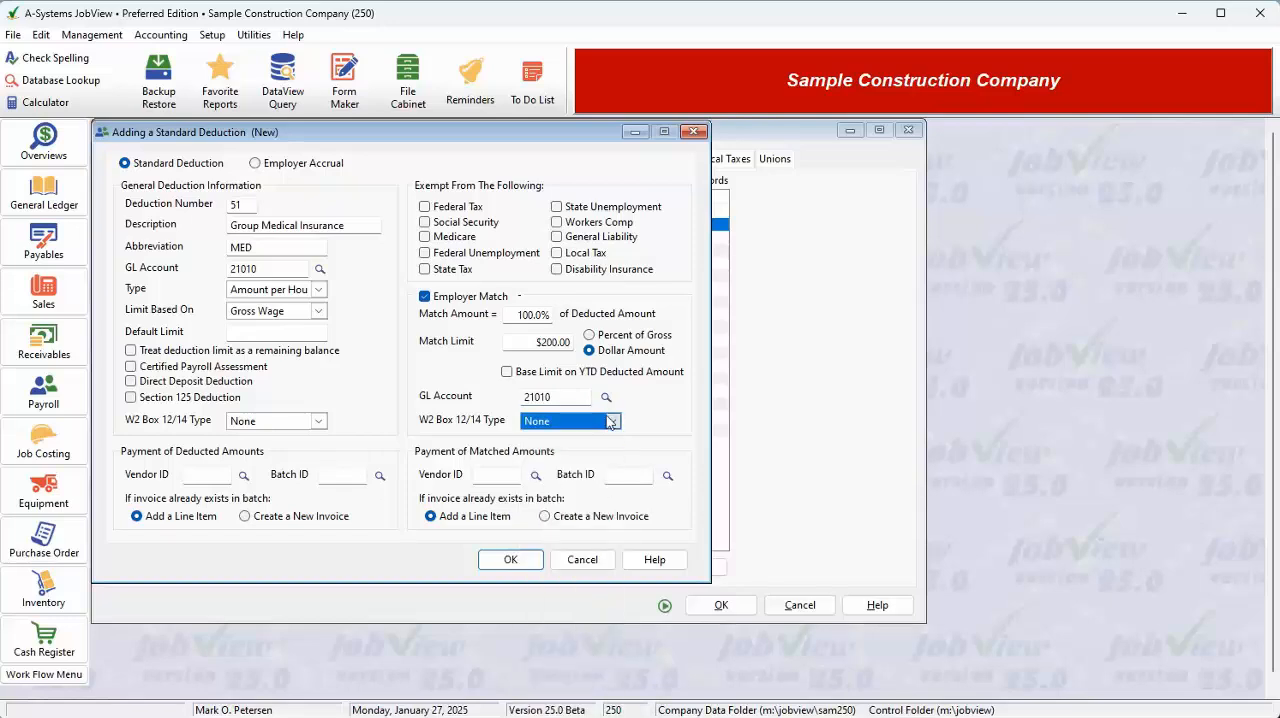
Go through the Vendor ID and Batch ID for payment of matched amounts, and discard the new deduction.
left_click(505, 474)
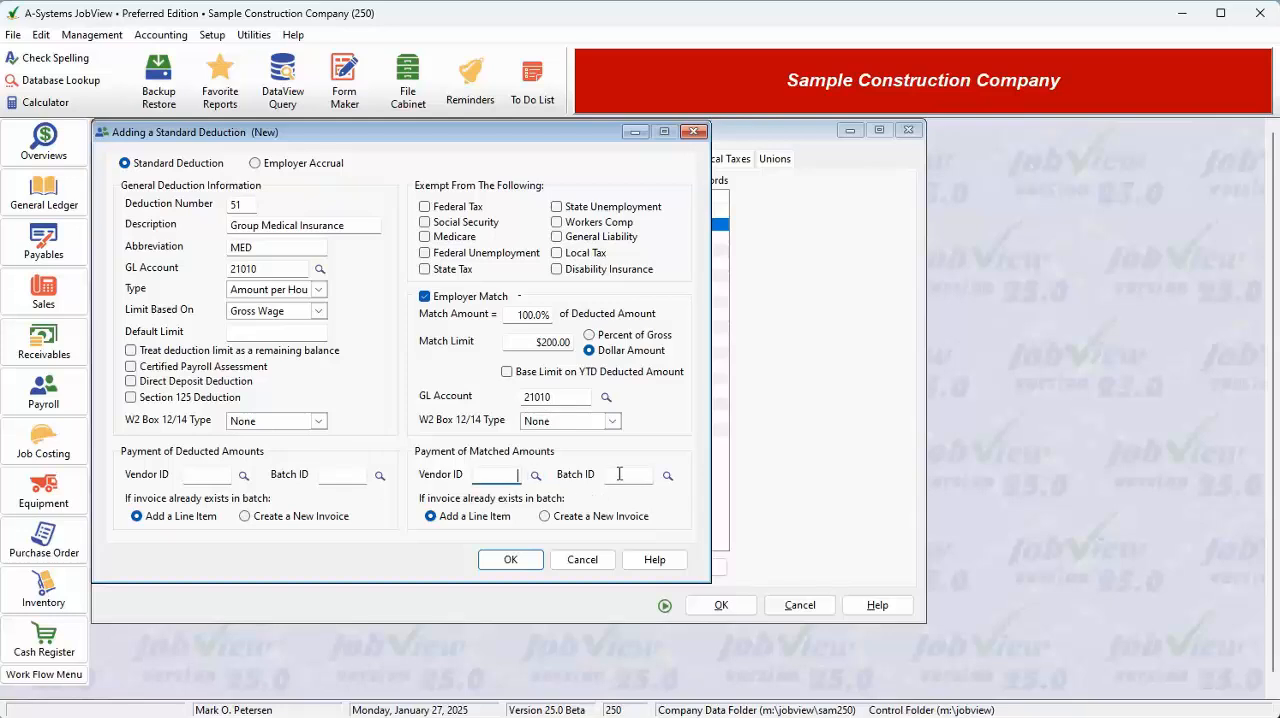
left_click(624, 476)
left_click(586, 561)
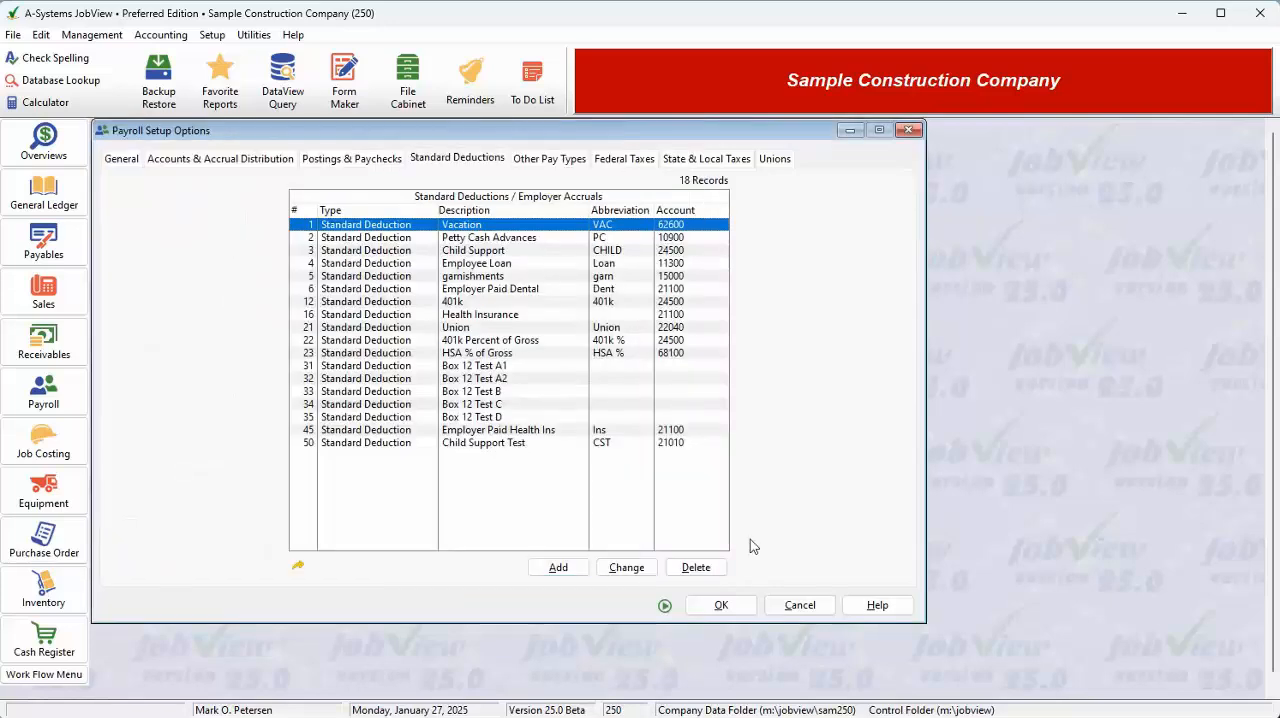
Compare the Employer Accrual and Standard Deduction forms in a new entry, discard it and close the payroll setup.
left_click(558, 568)
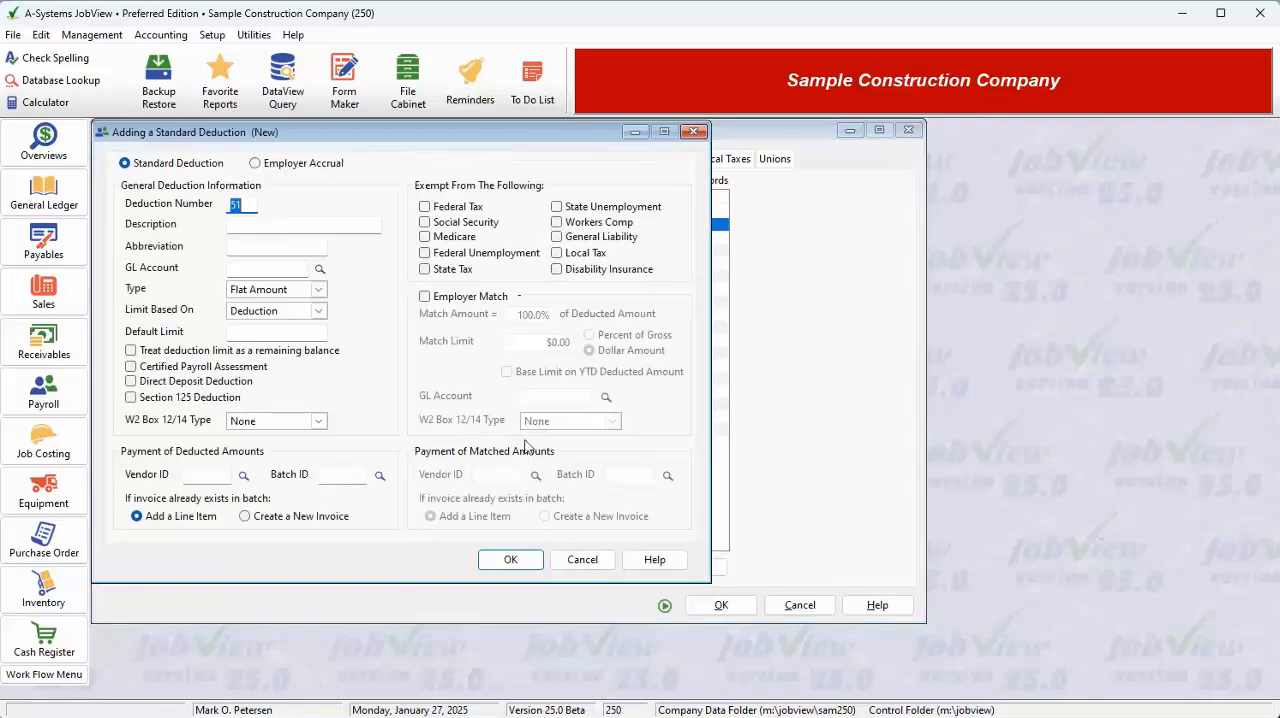
left_click(286, 166)
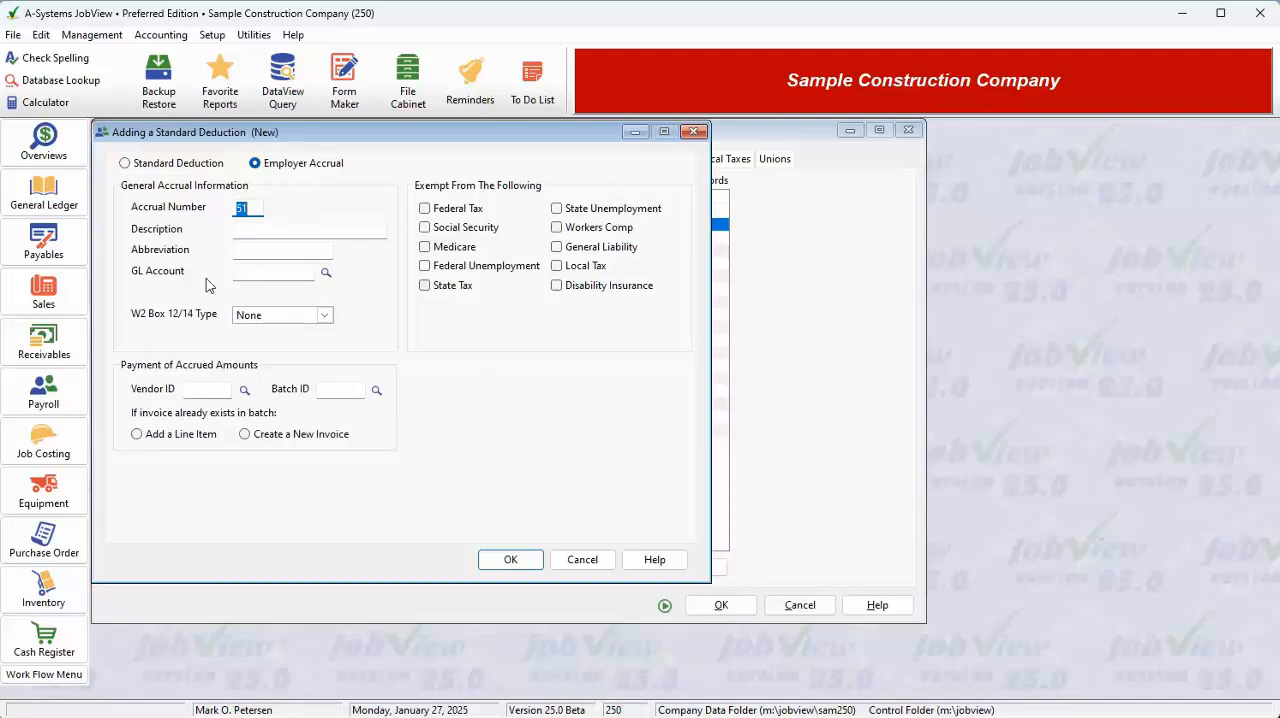
left_click(178, 164)
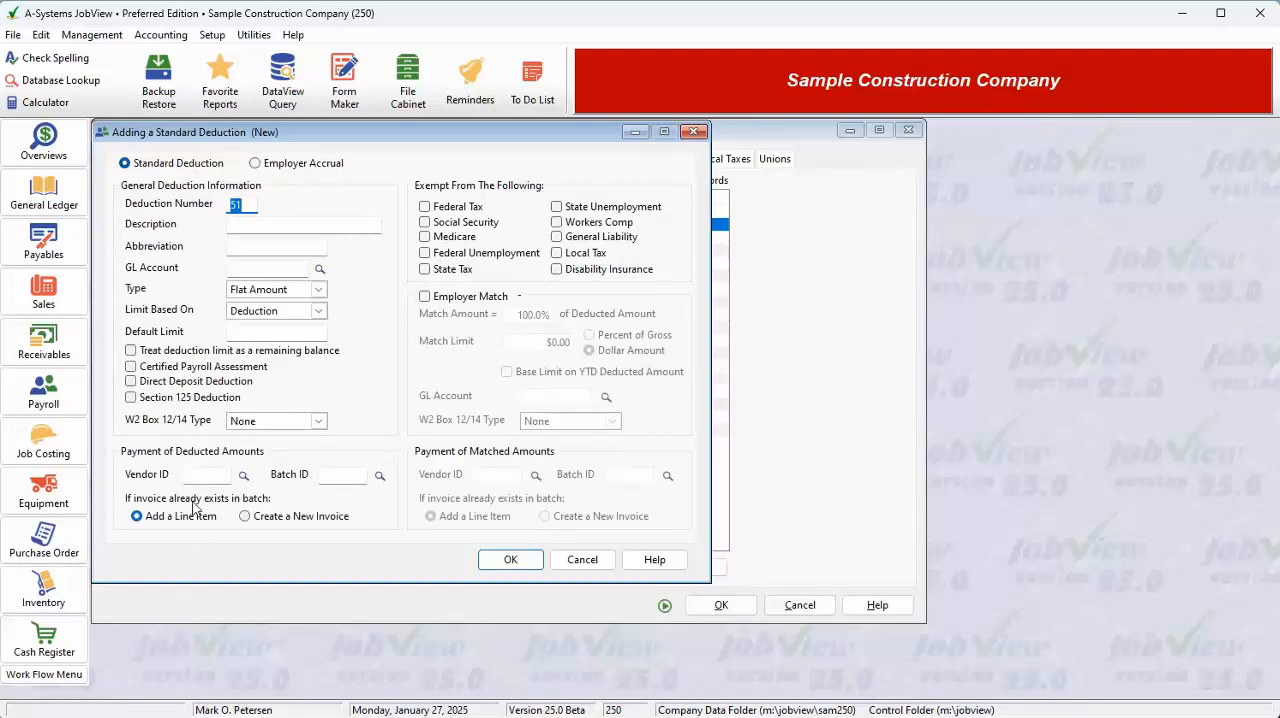
left_click(280, 165)
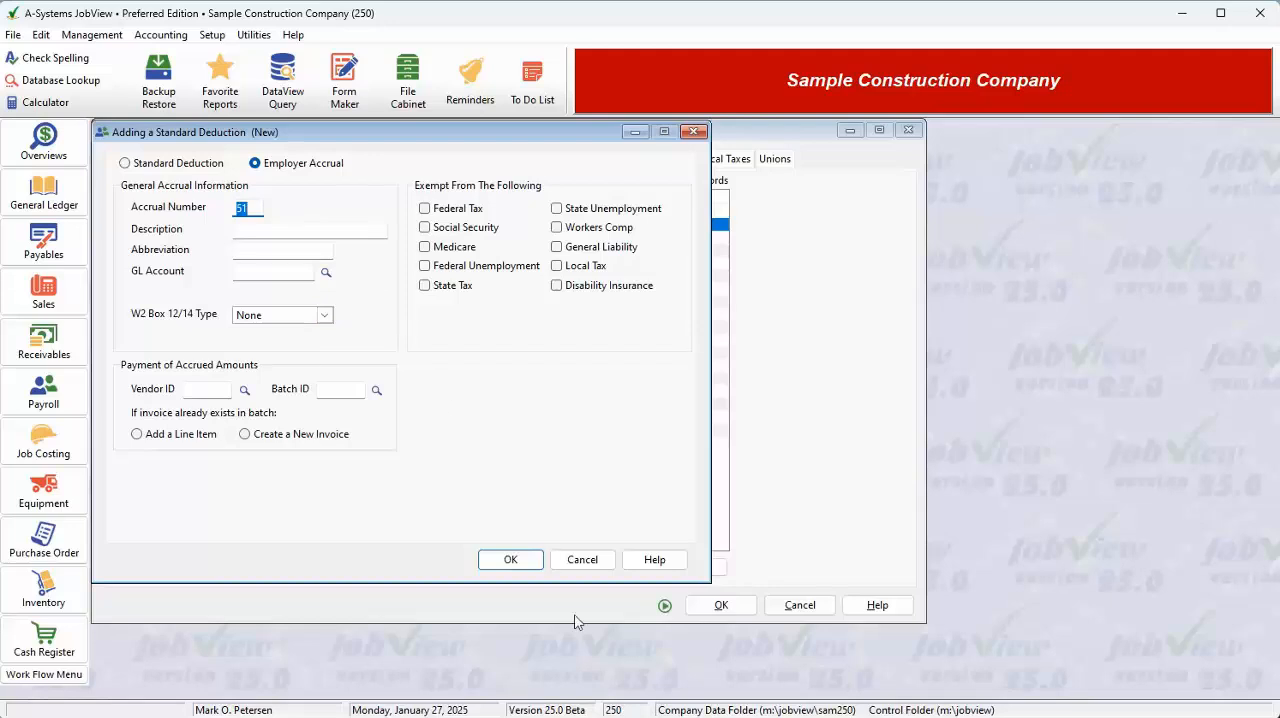
left_click(598, 561)
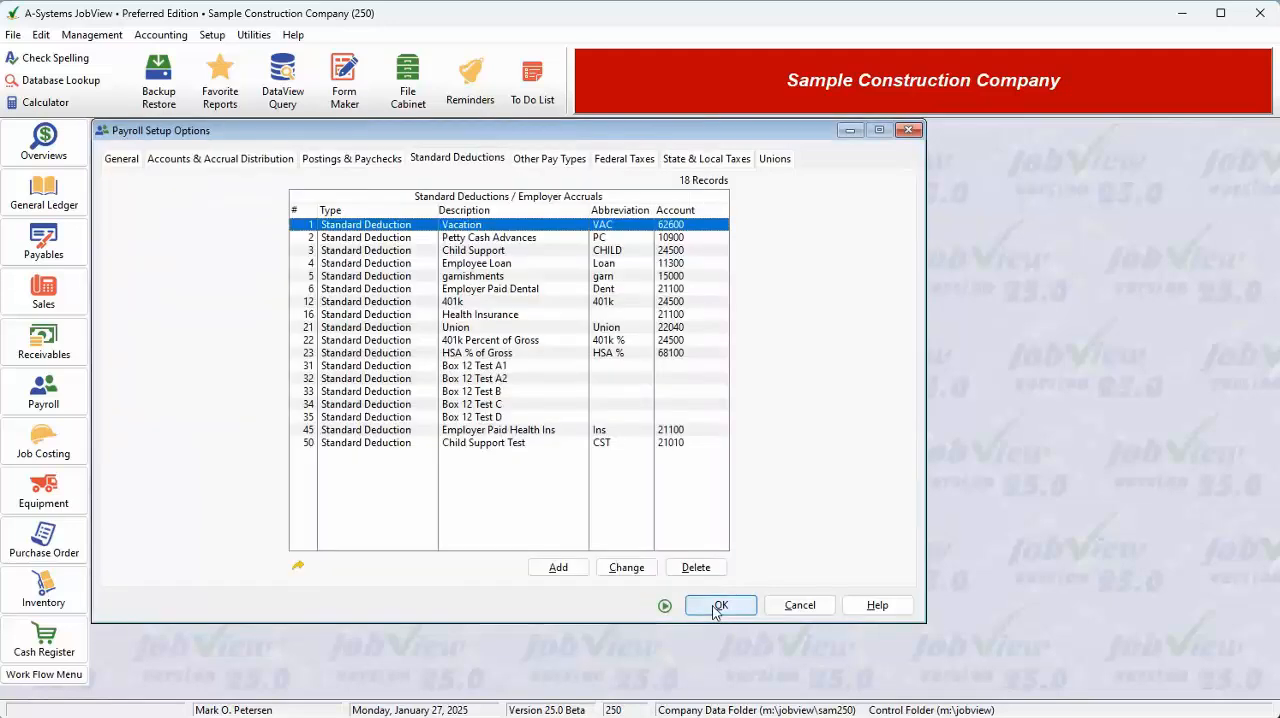
left_click(716, 606)
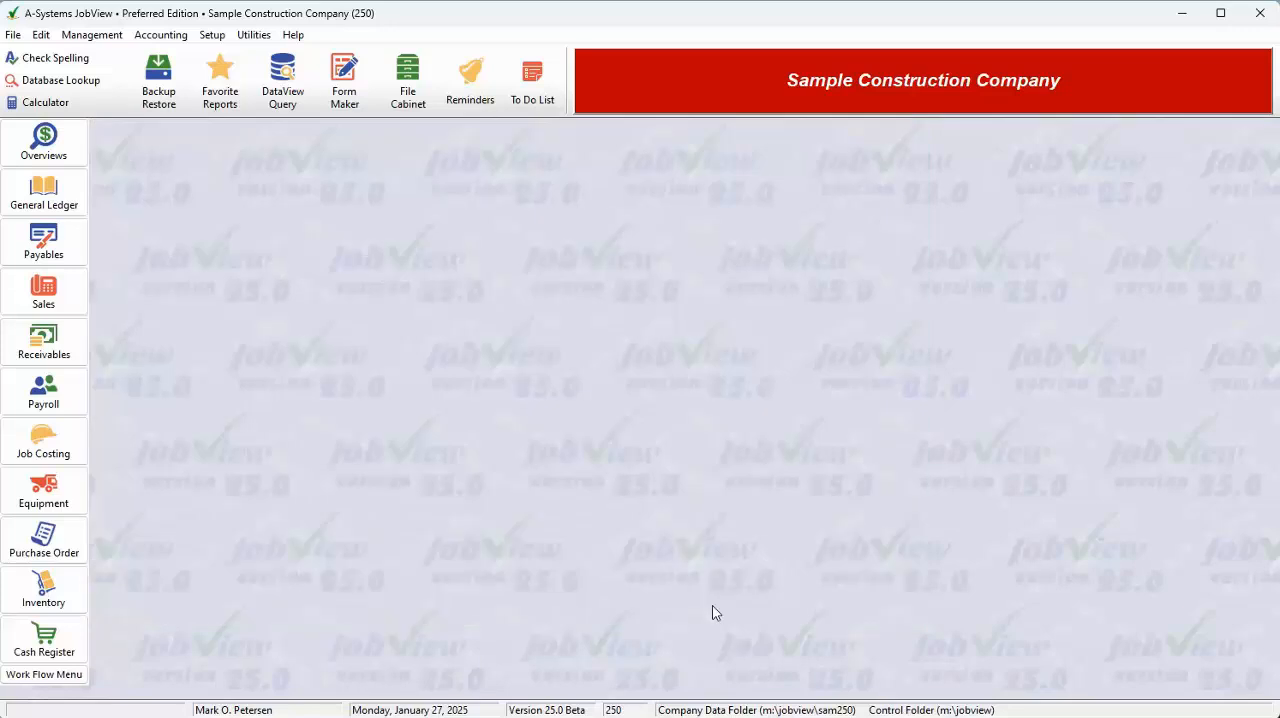